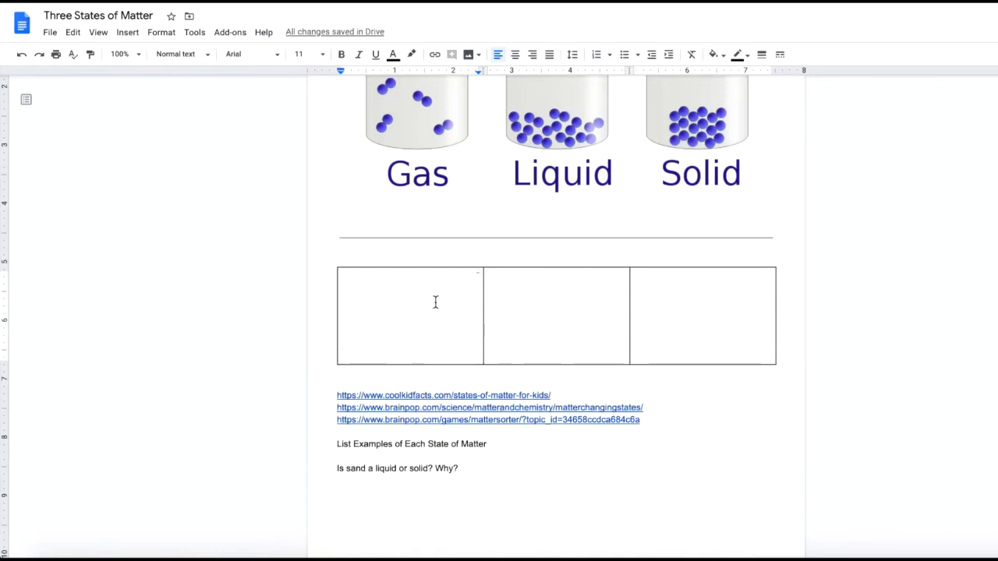
Step: Fill the three table cells with "Read the text below:", "Watch the video below:" and "Play the game below:"
left_click(385, 279)
type("Read the ")
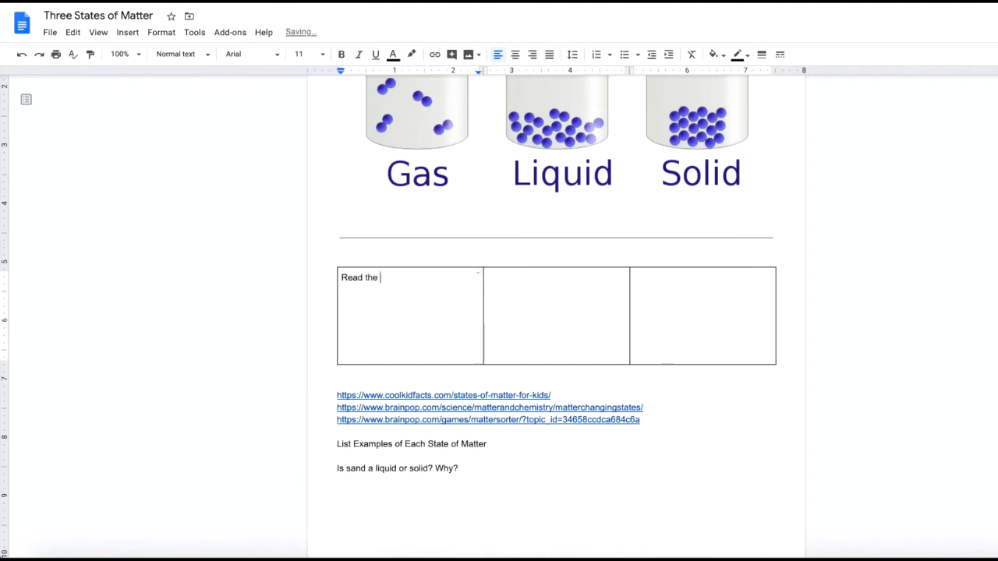
type("text below:")
left_click(526, 283)
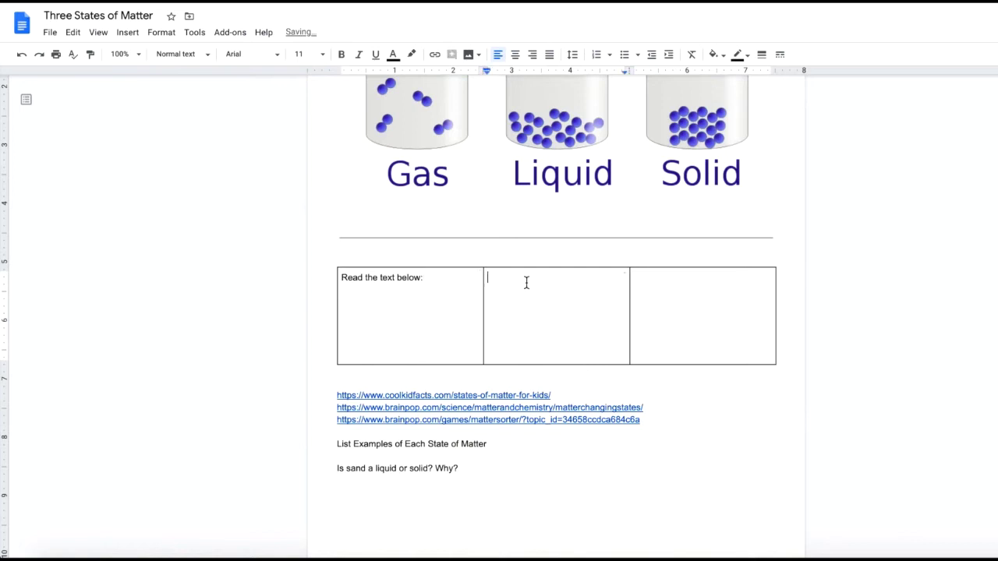
type("Watch ")
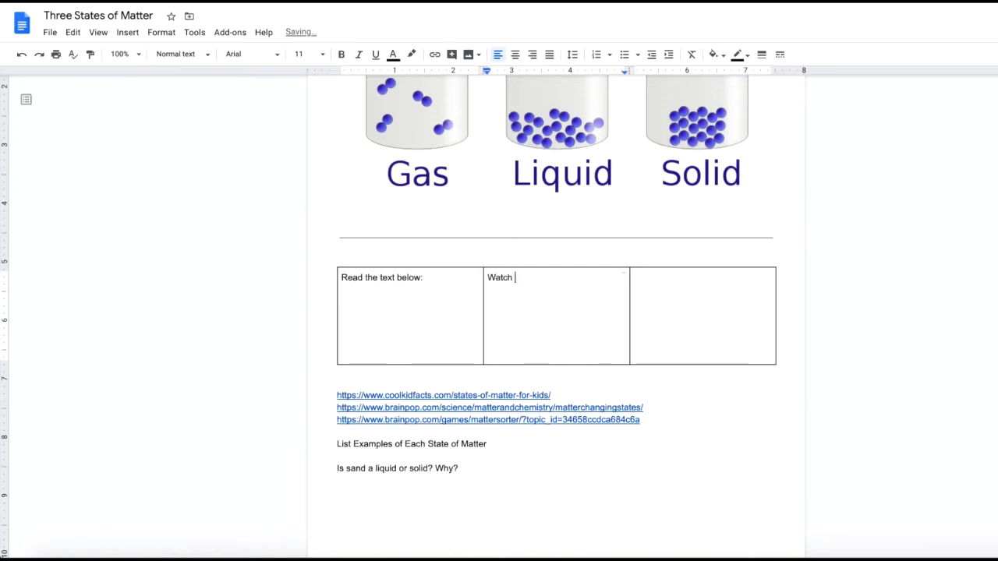
type("the video below:")
left_click(689, 278)
type("Pl")
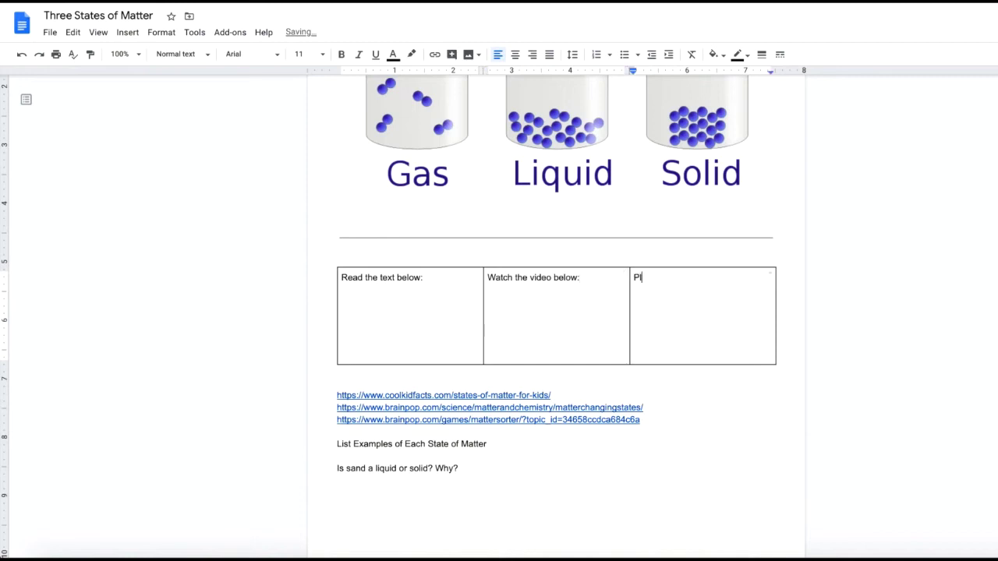
type("ay the game below:")
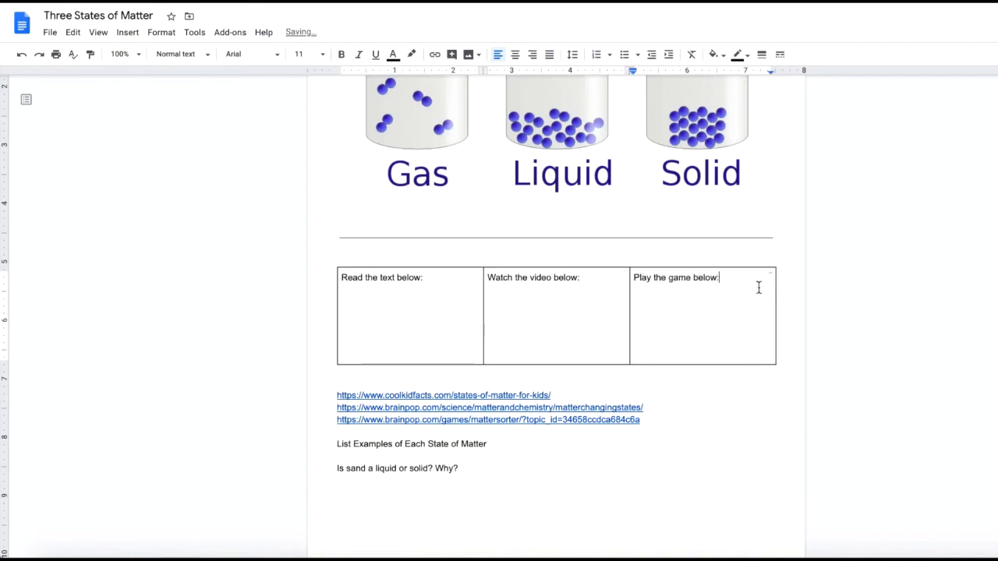
Step: Center the text in all three table cells
left_click_drag(694, 301, 432, 305)
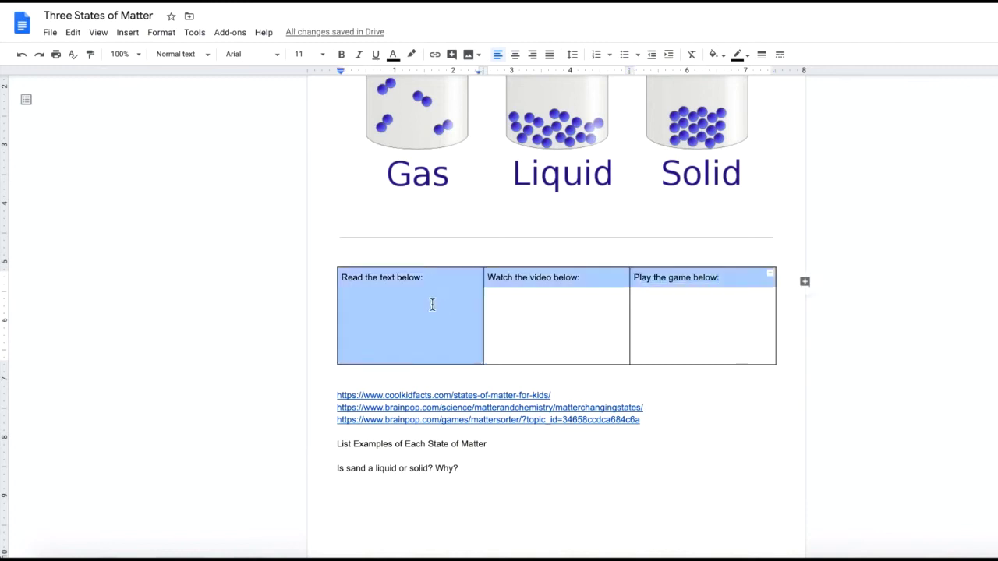
left_click(514, 55)
left_click(728, 363)
left_click(769, 434)
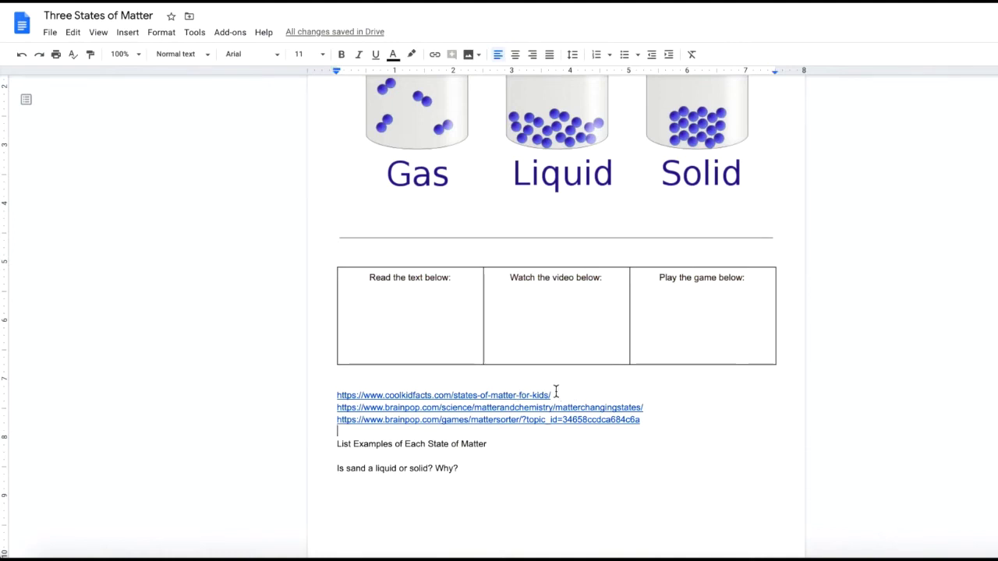
left_click_drag(553, 393, 325, 395)
key("super+c")
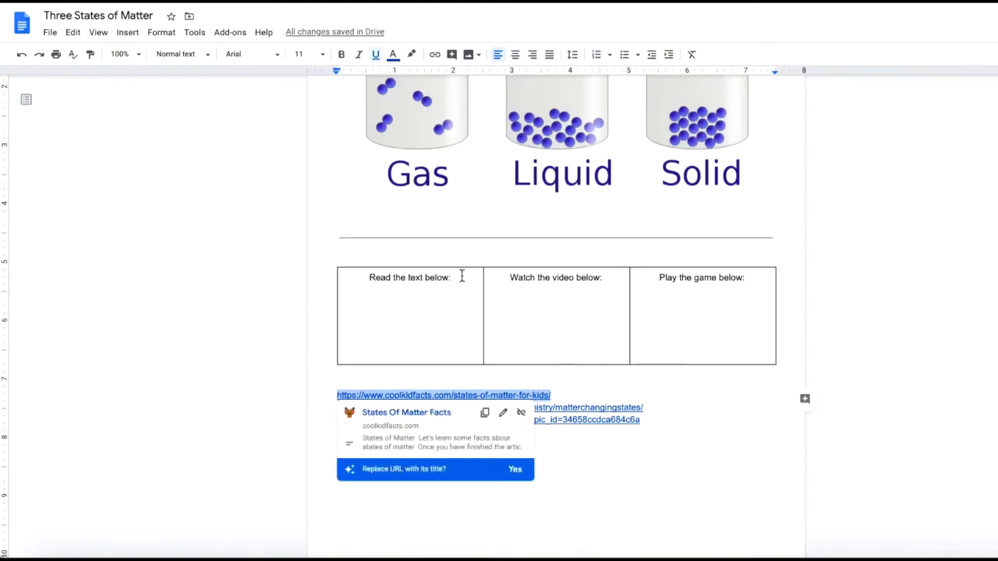
left_click(461, 276)
key("Return")
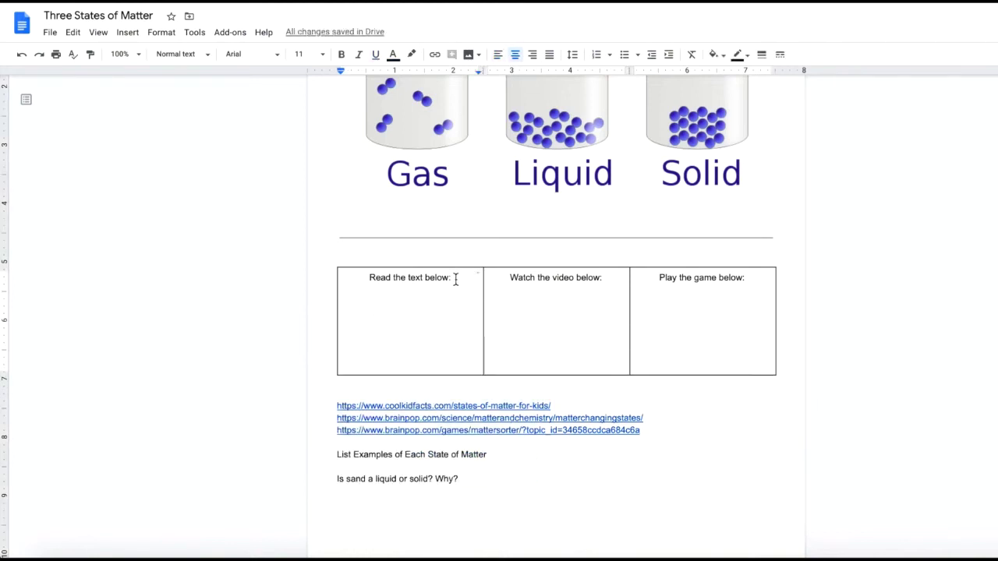
left_click_drag(456, 279, 366, 283)
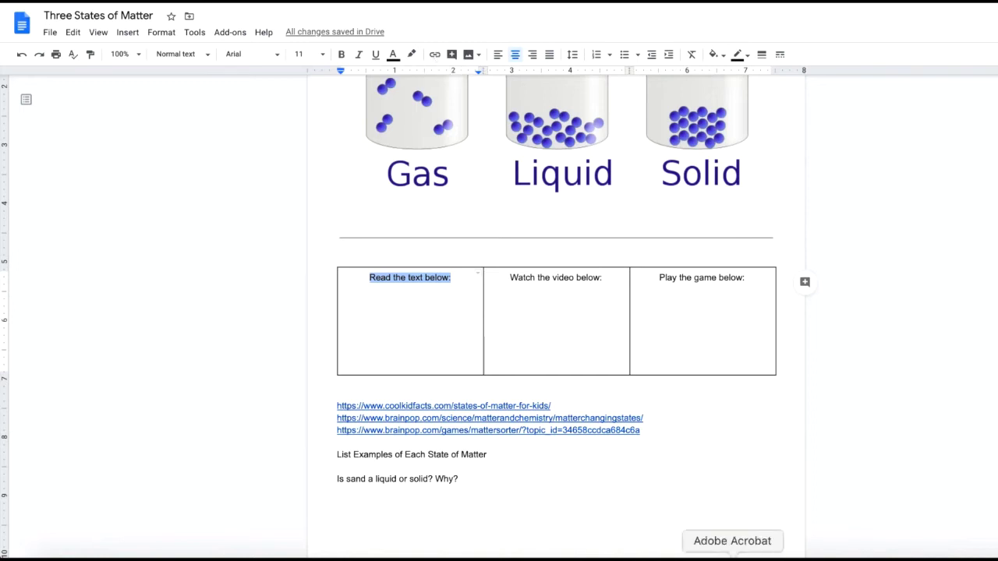
left_click(435, 59)
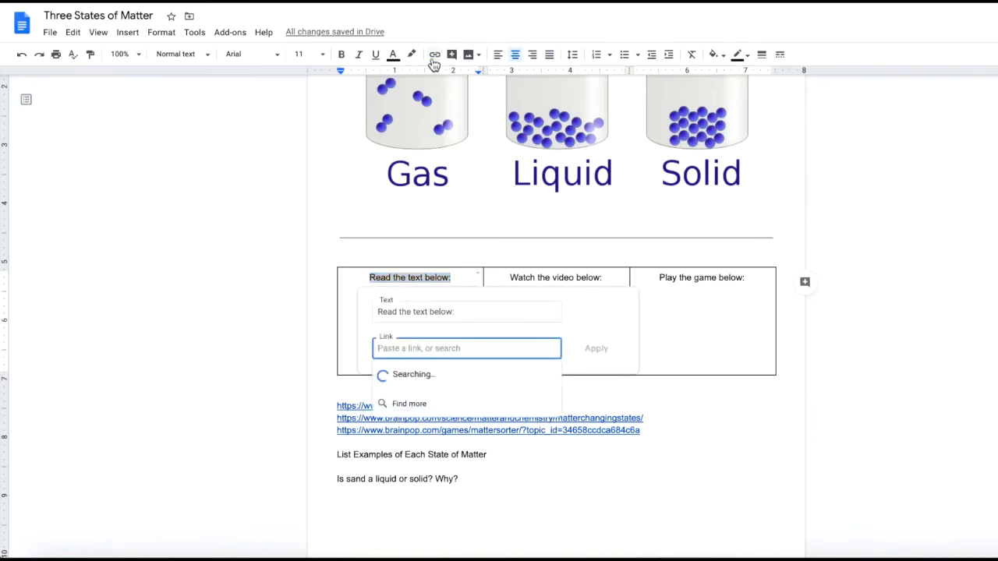
key("super+v")
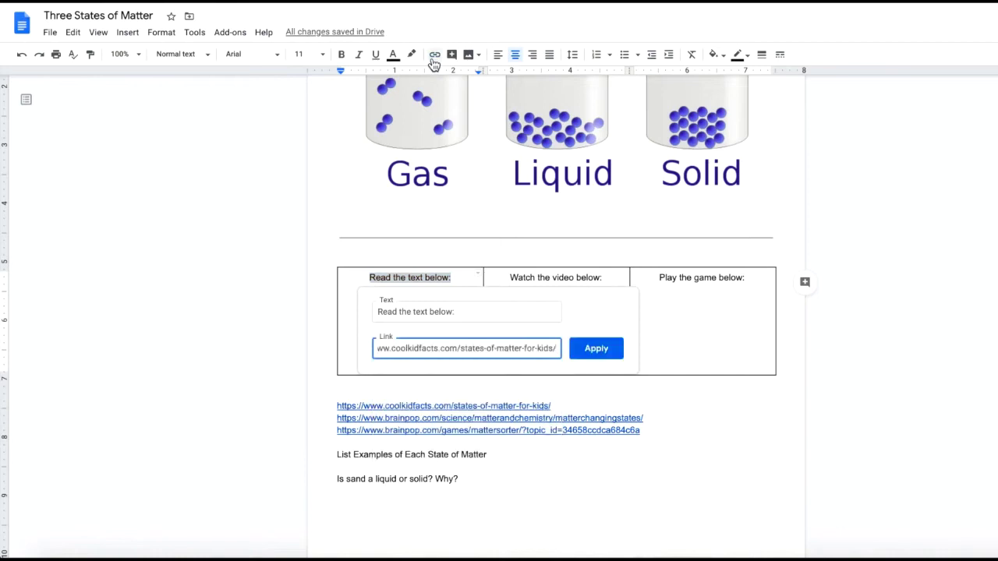
key("Return")
left_click_drag(646, 419, 333, 421)
key("ctrl+c")
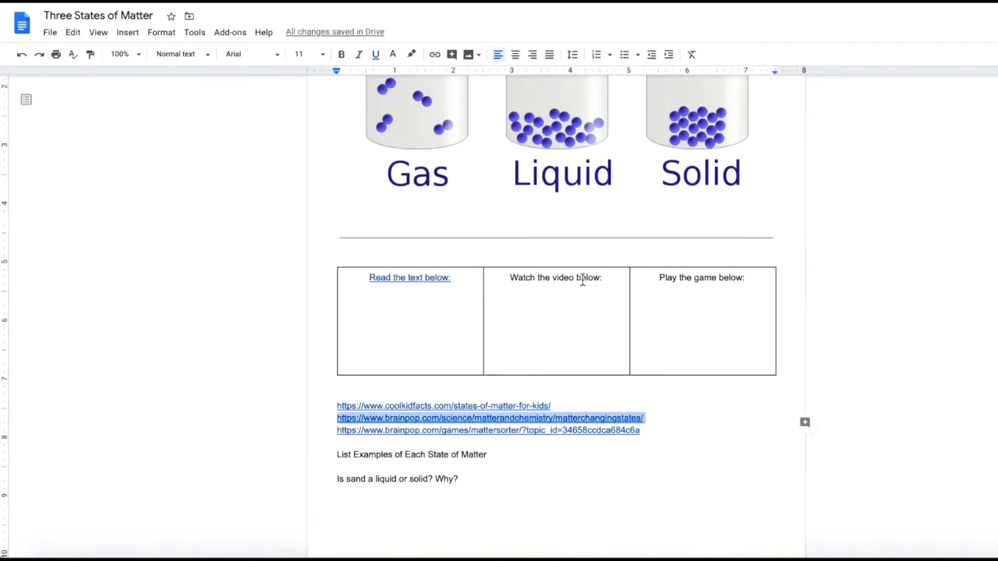
left_click_drag(613, 273, 501, 283)
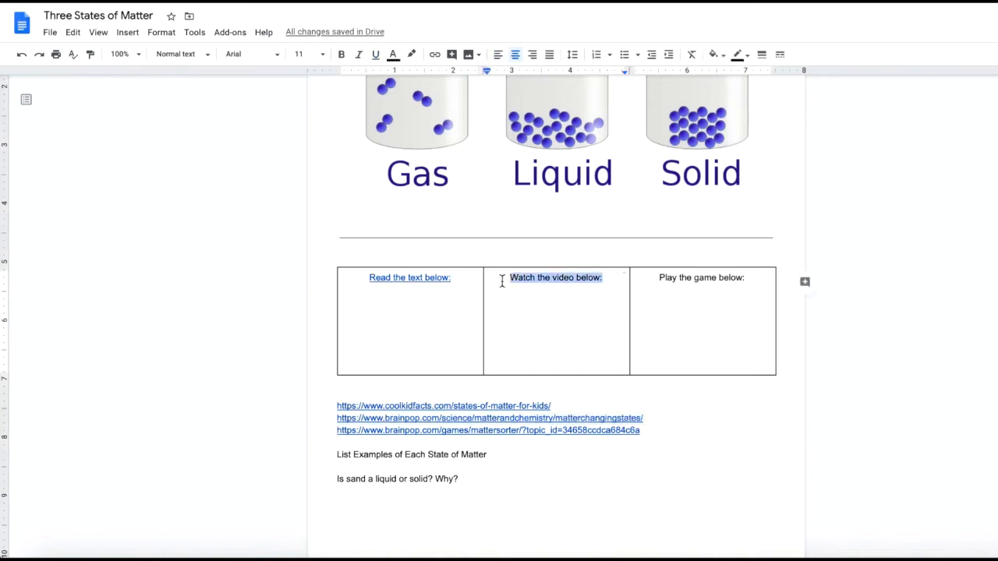
left_click(131, 33)
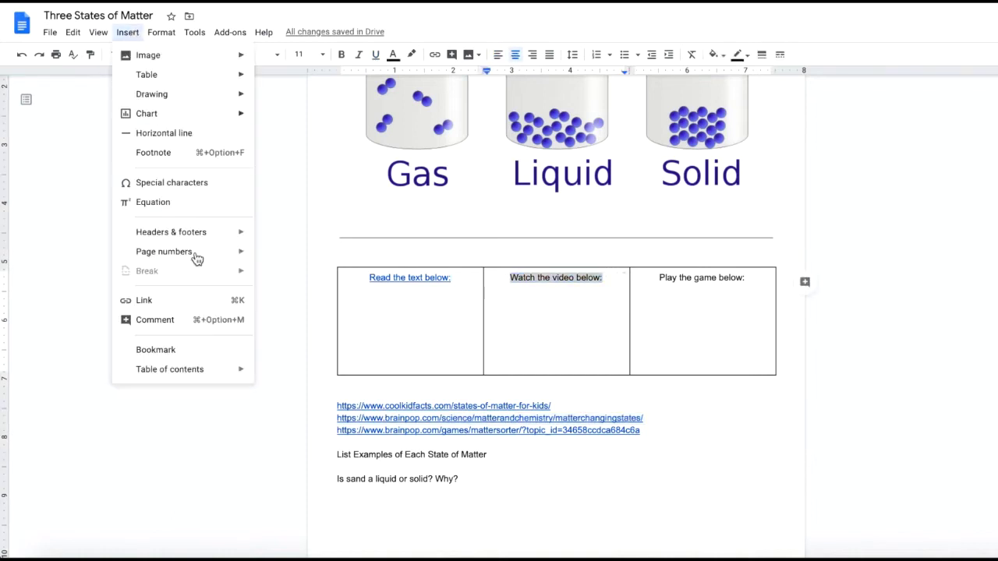
left_click(193, 301)
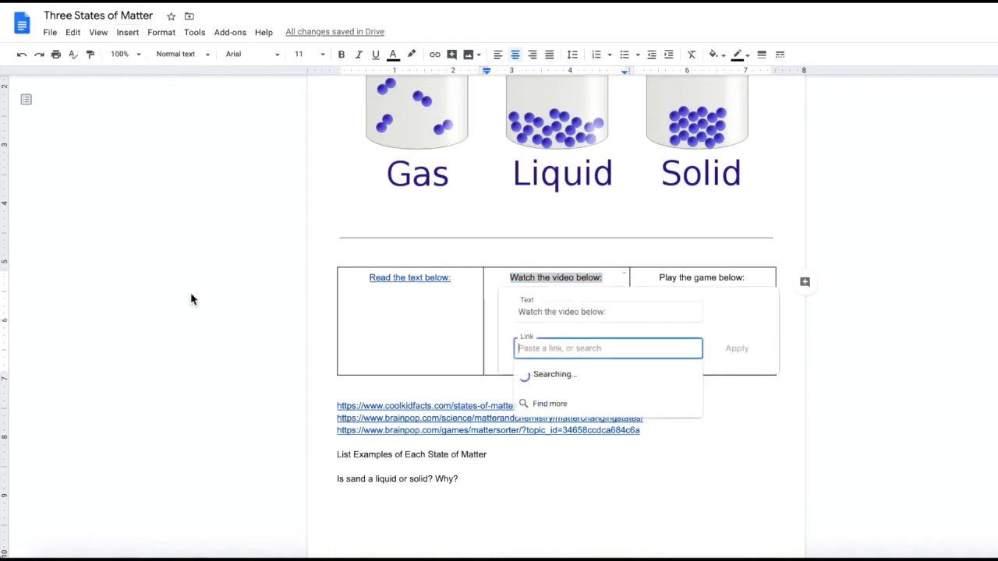
key("ctrl+v")
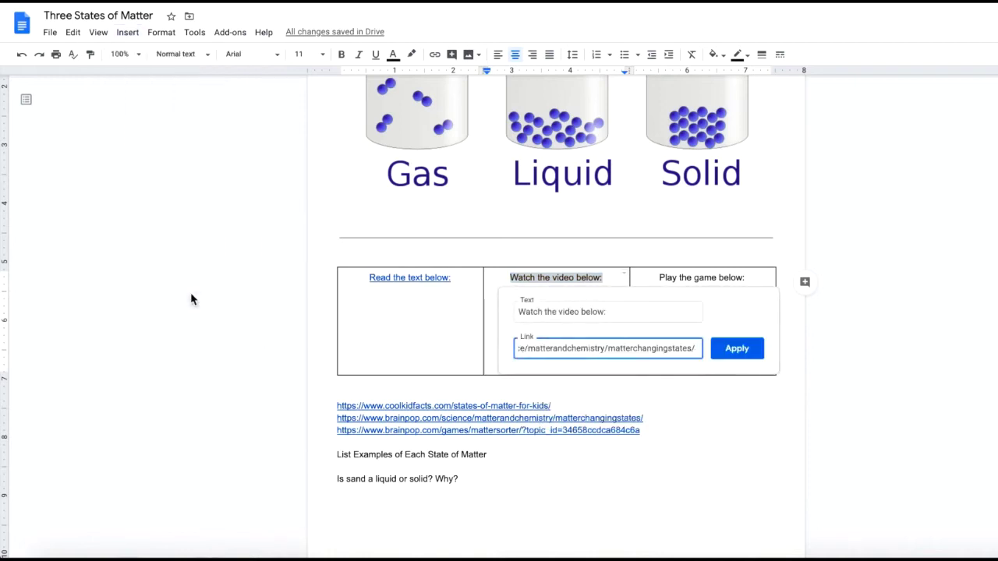
key("Return")
Step: Link the heading "Play the game below:" to the listed BrainPOP mattersorter game URL
left_click(665, 439)
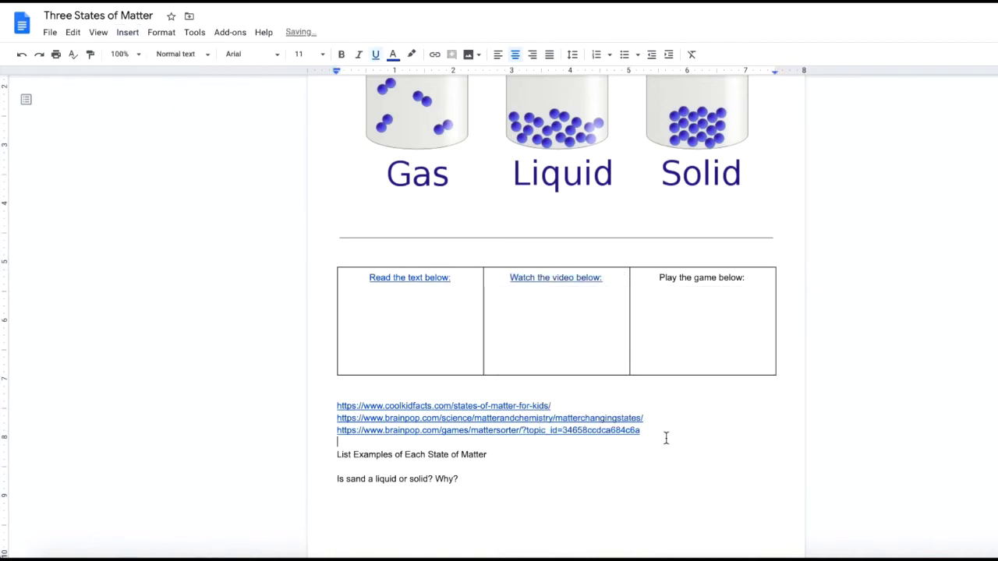
left_click_drag(330, 438, 330, 433)
key("ctrl+c")
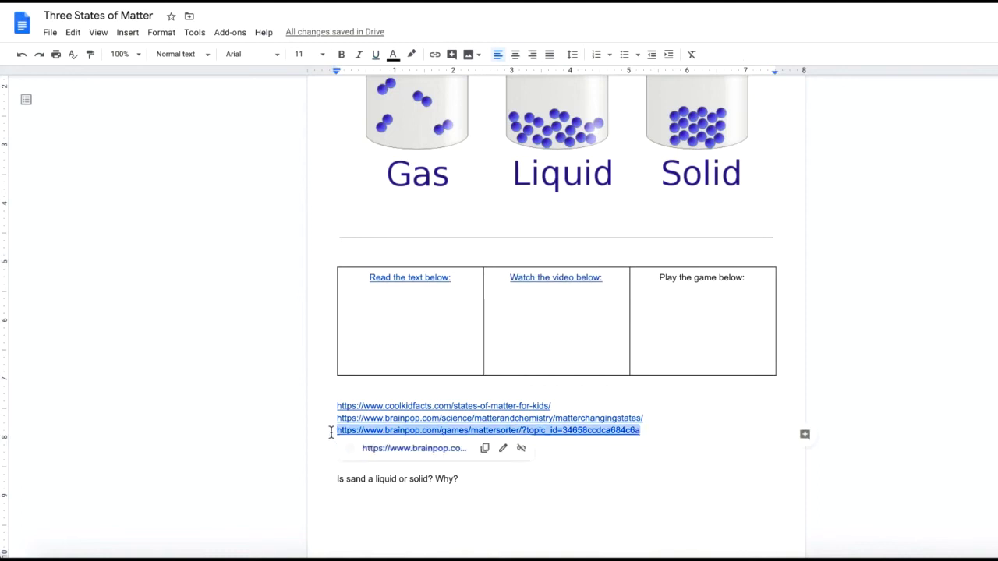
left_click_drag(760, 276, 658, 277)
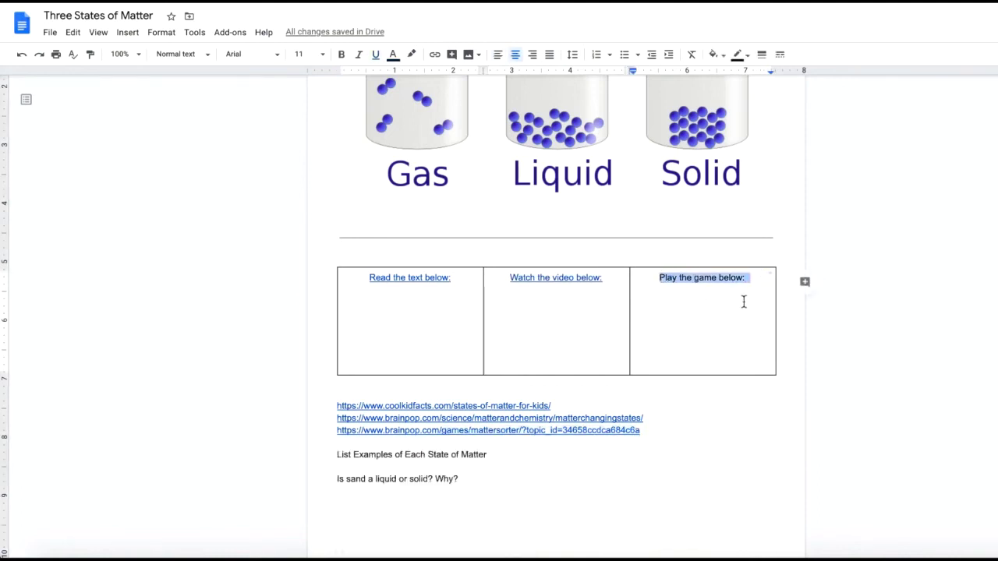
key("ctrl+k")
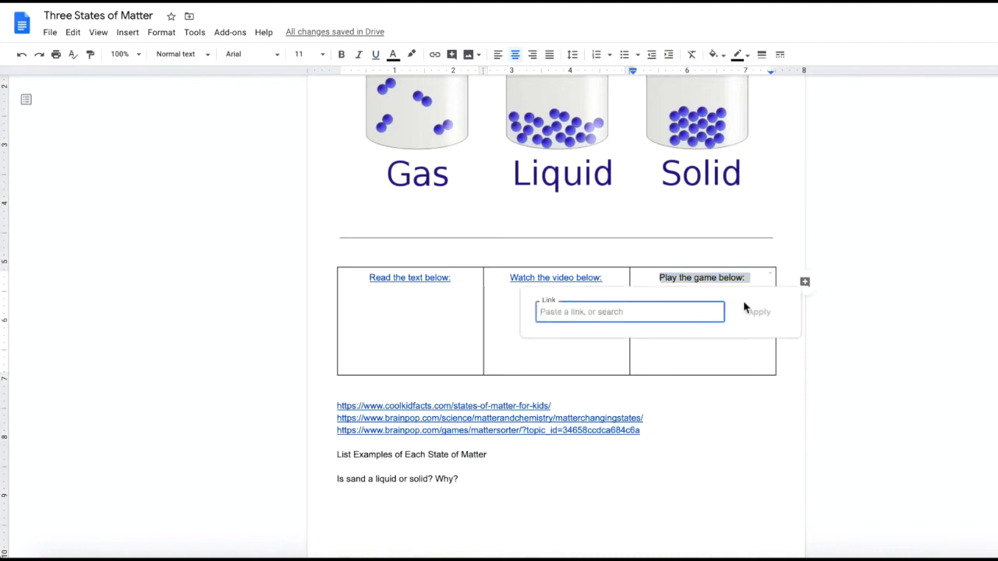
key("ctrl+v")
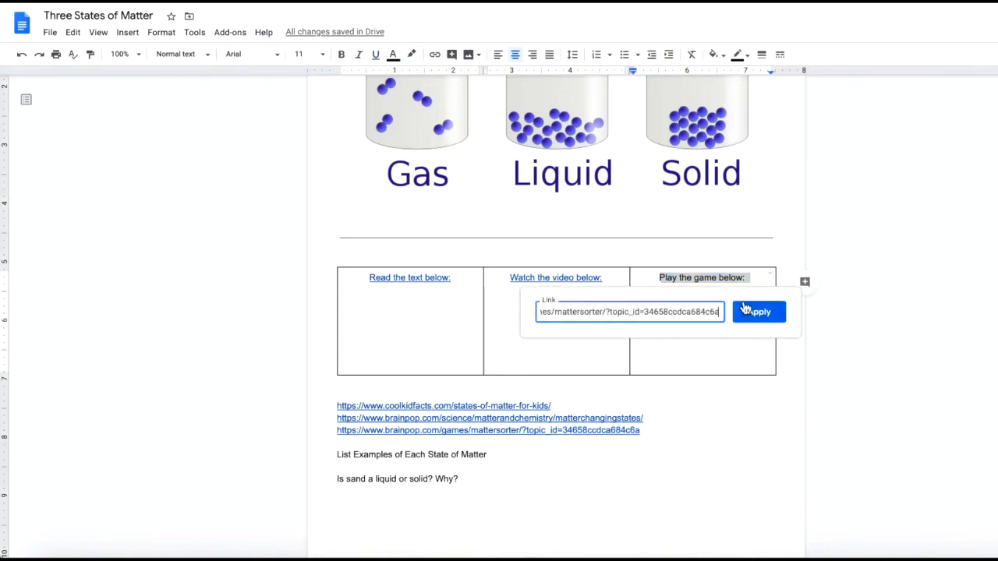
left_click(745, 309)
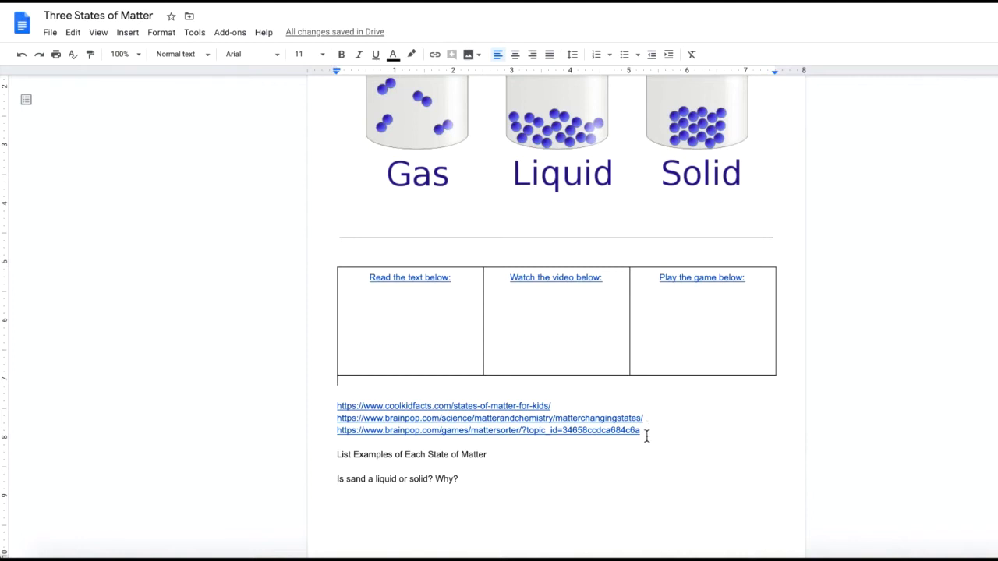
Step: Delete the three raw URLs listed below the table
left_click_drag(646, 433, 334, 407)
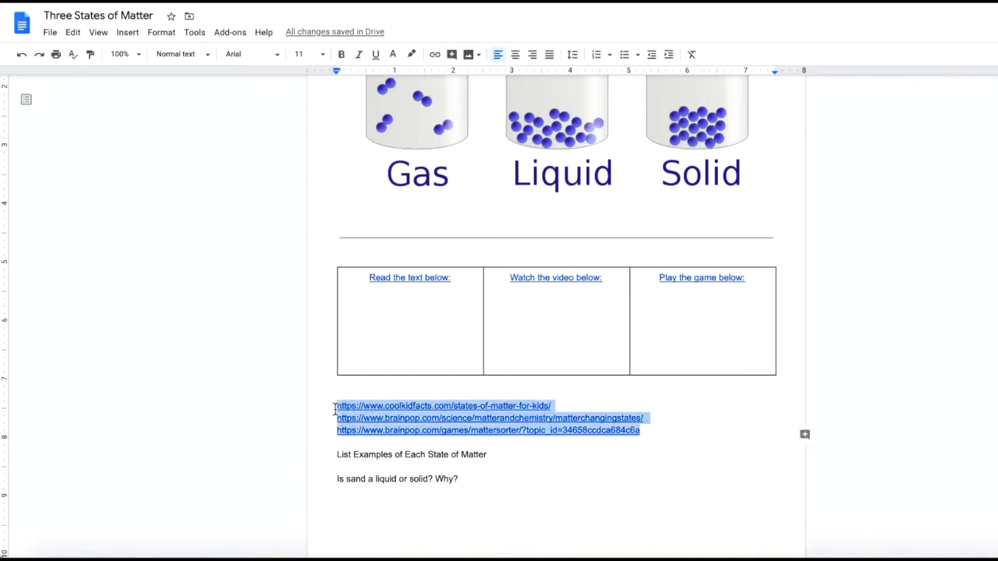
key("BackSpace")
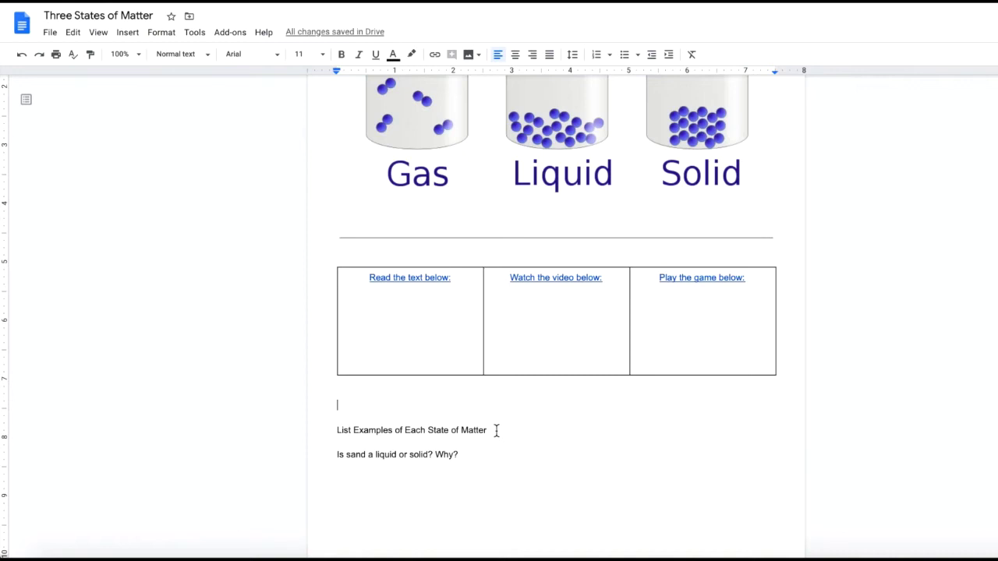
Step: Append "Hint: Rewatch your video!" to the question about sand, correcting the misspelled word to "Rewatch"
left_click(466, 457)
left_click_drag(467, 457, 415, 460)
left_click(503, 466)
left_click(480, 449)
type("Hint")
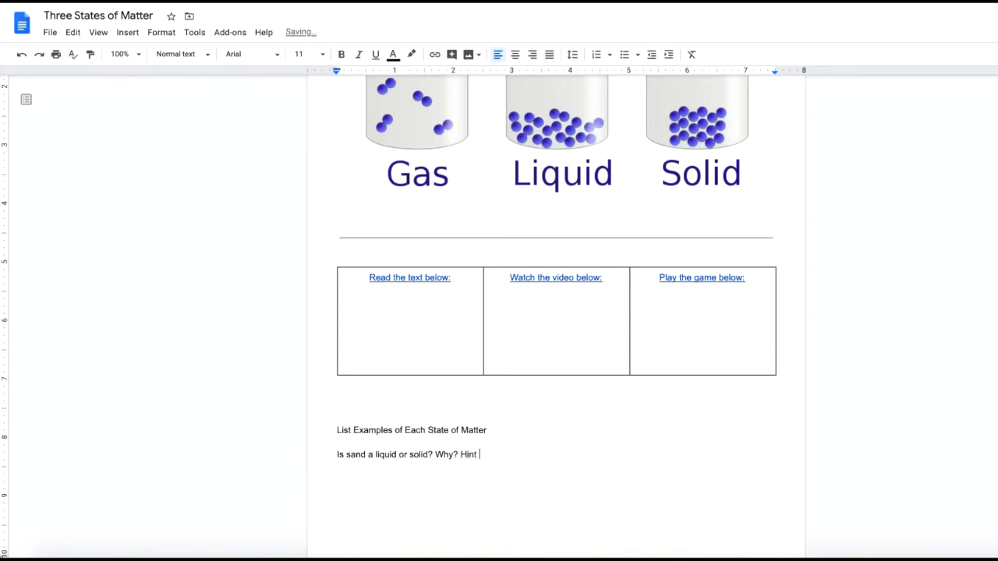
key("BackSpace")
type(": Re")
key("BackSpace")
key("BackSpace")
type("Rewarch your")
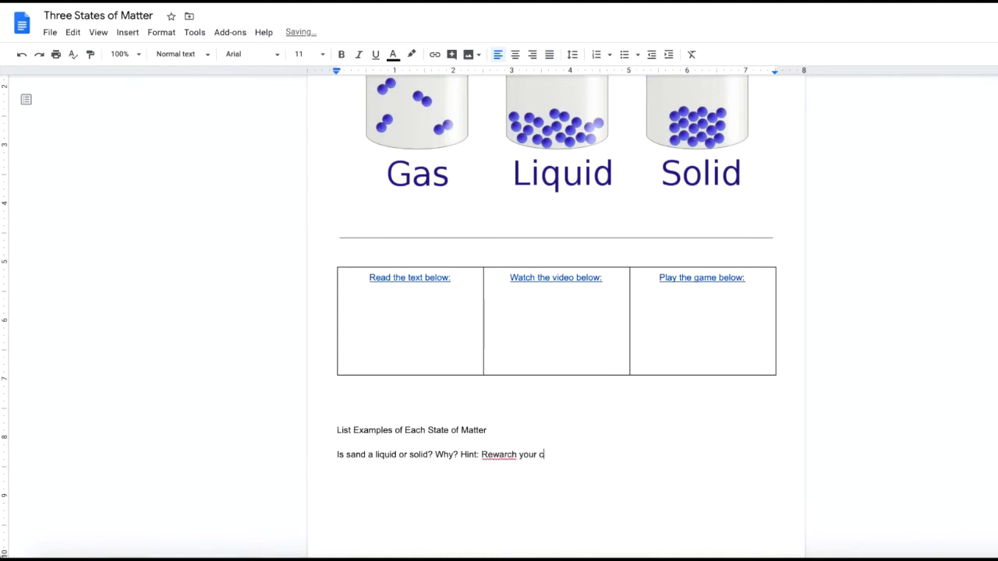
type(" video!")
left_click(500, 454)
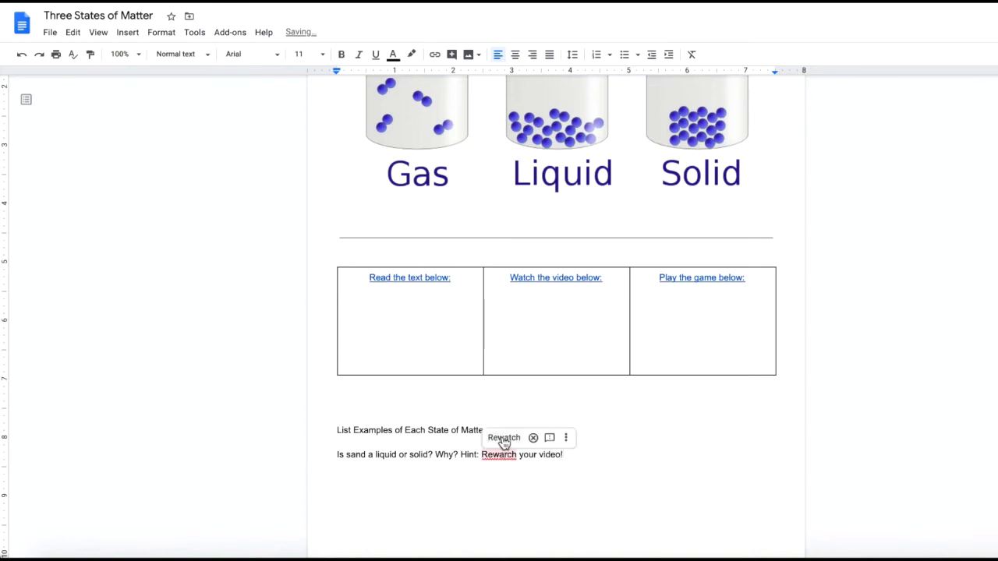
left_click(504, 439)
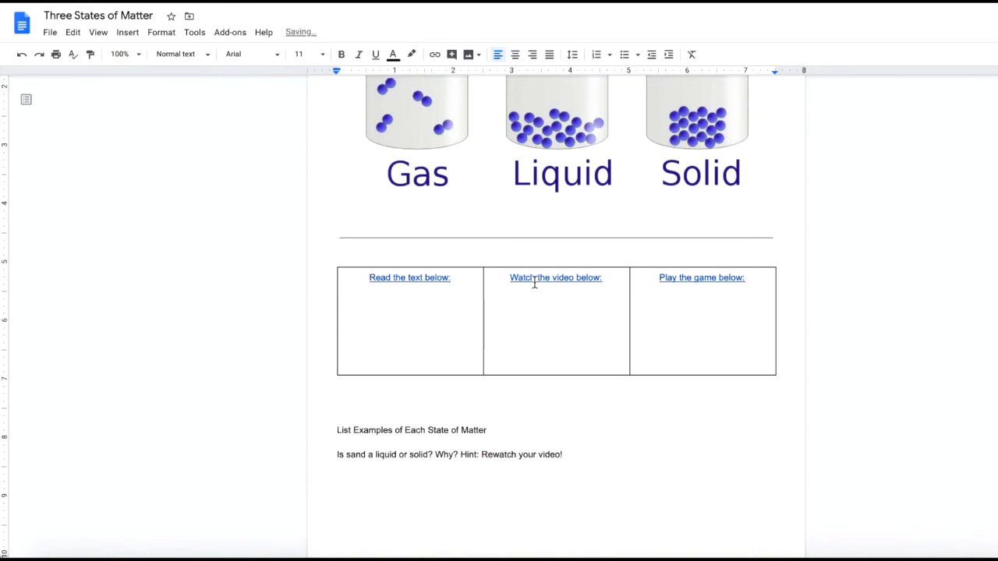
Step: Insert a bookmark at the "Watch the video below:" heading in the middle table cell
left_click_drag(563, 454, 483, 458)
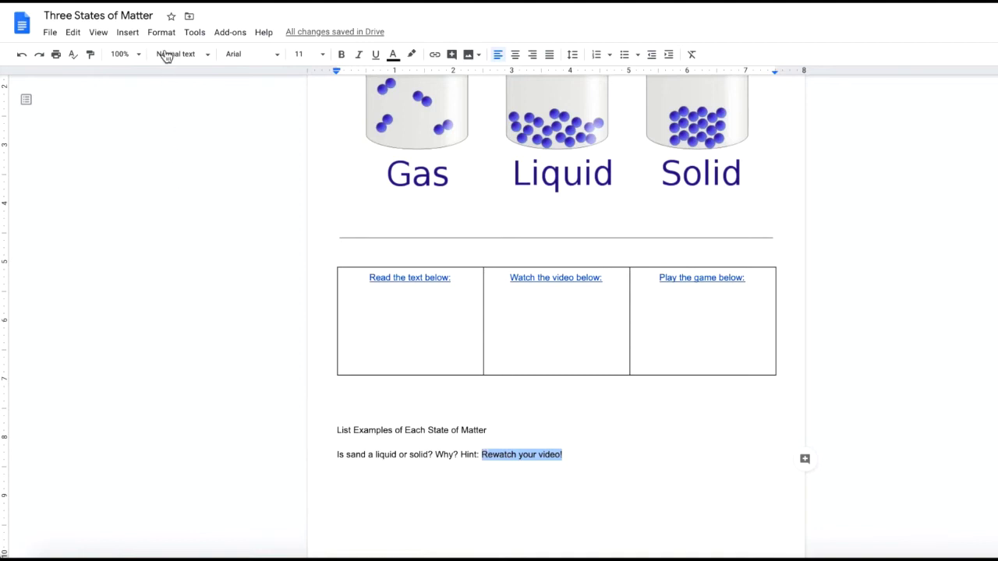
left_click(608, 277)
left_click_drag(607, 276, 499, 282)
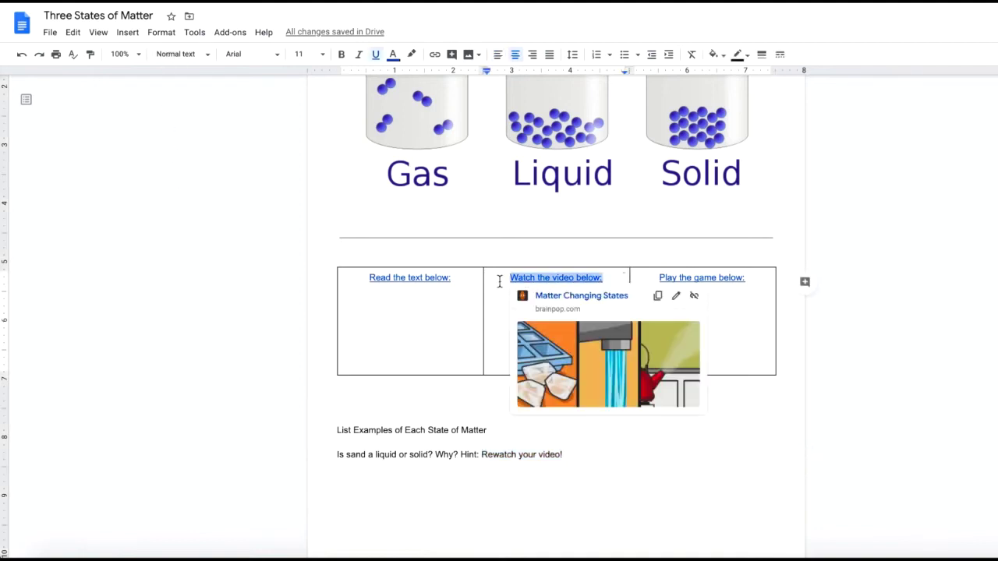
left_click(128, 34)
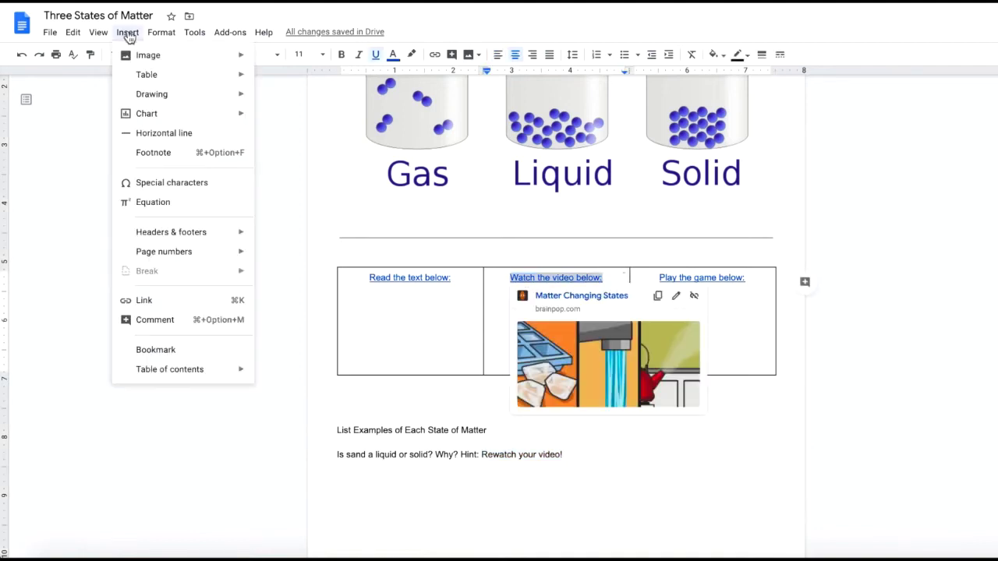
left_click(156, 349)
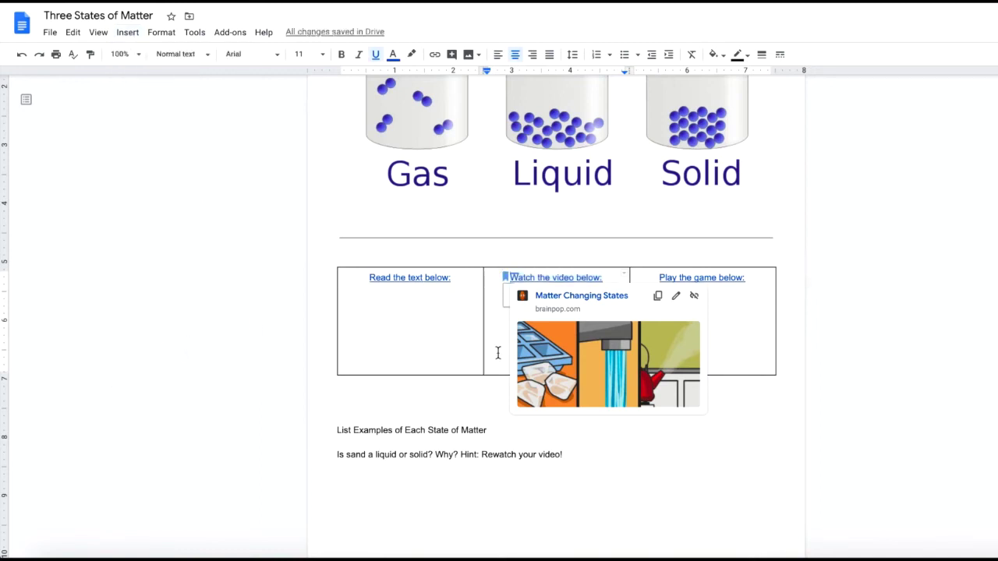
left_click(679, 463)
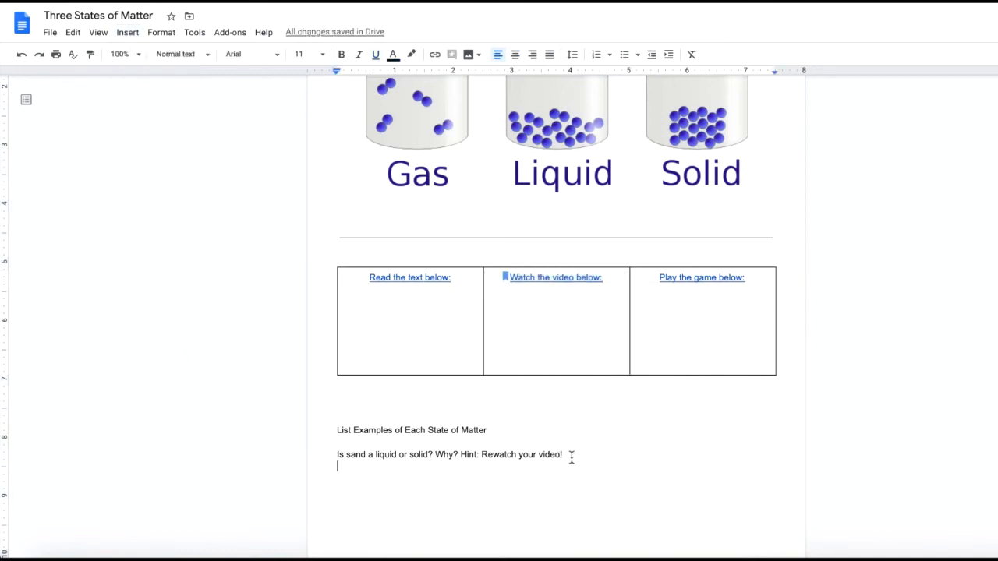
Step: Link the text "Hint: Rewatch your video!" to the "Watch the video below:" bookmark and check the link's target
left_click_drag(563, 454, 462, 458)
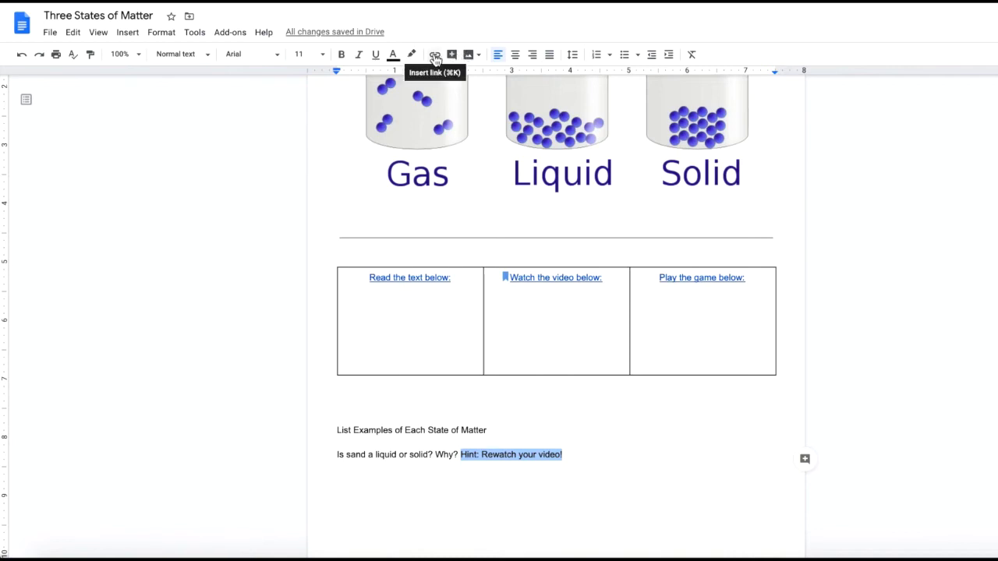
left_click(127, 32)
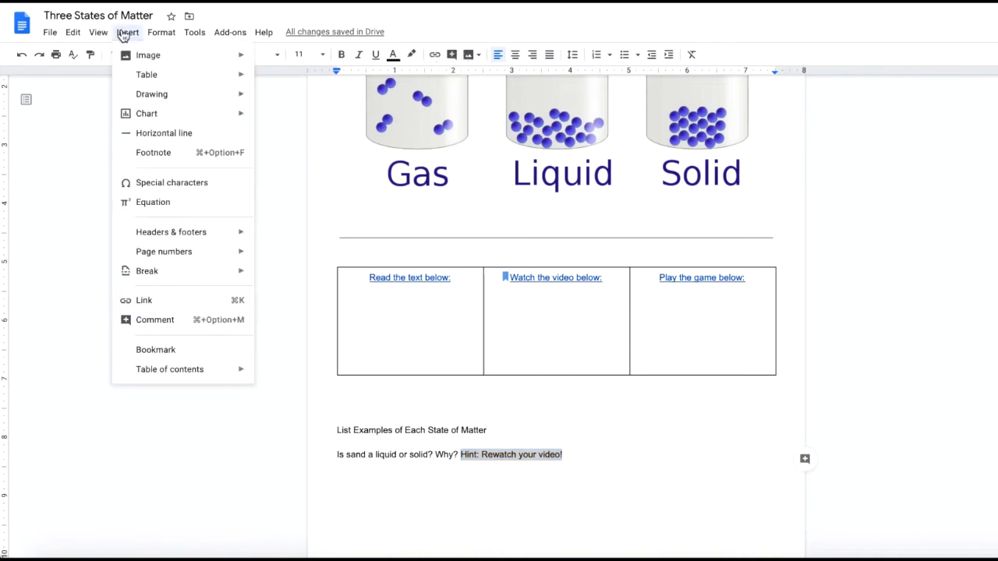
left_click(173, 303)
scroll(773, 429, "down", 2)
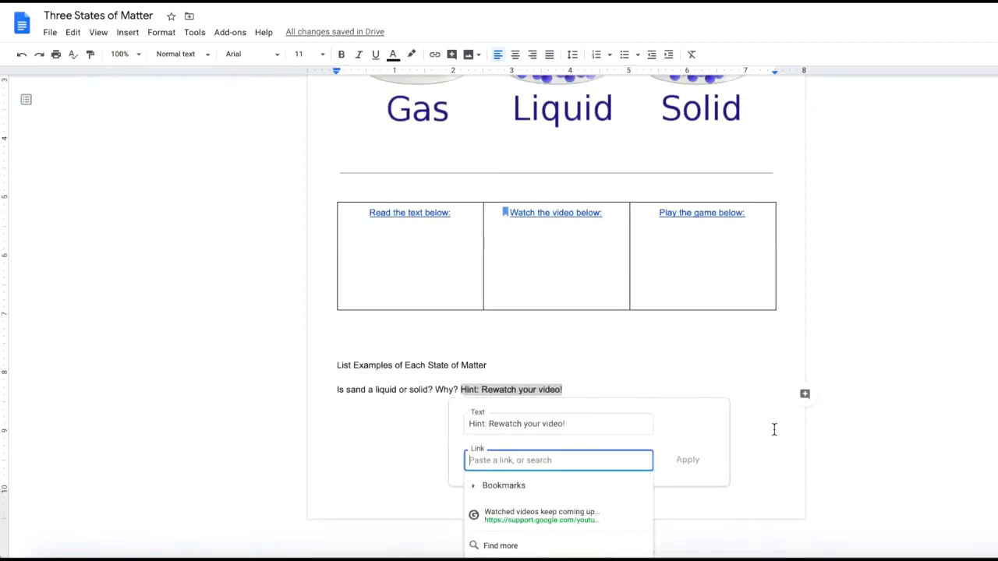
left_click(475, 485)
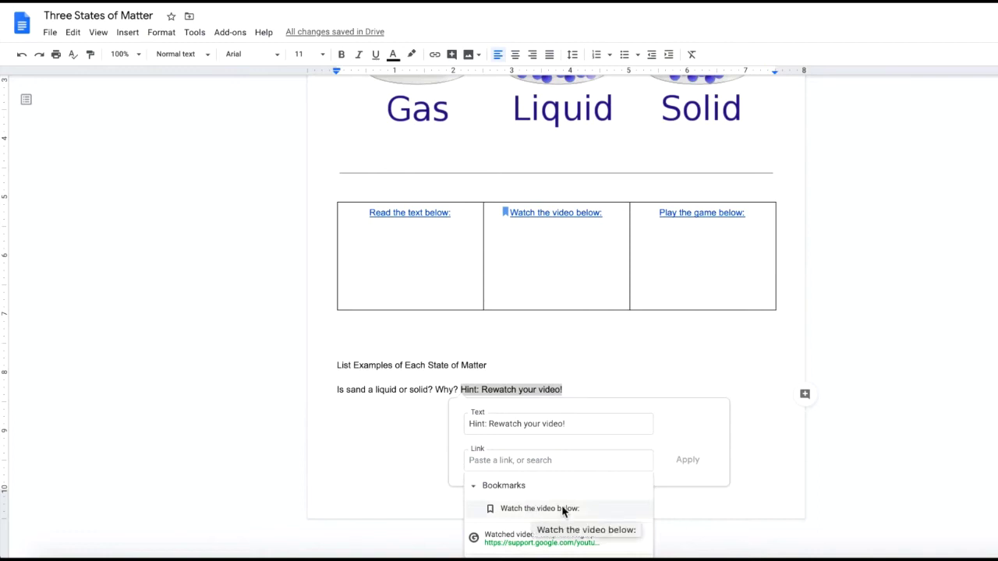
left_click(563, 509)
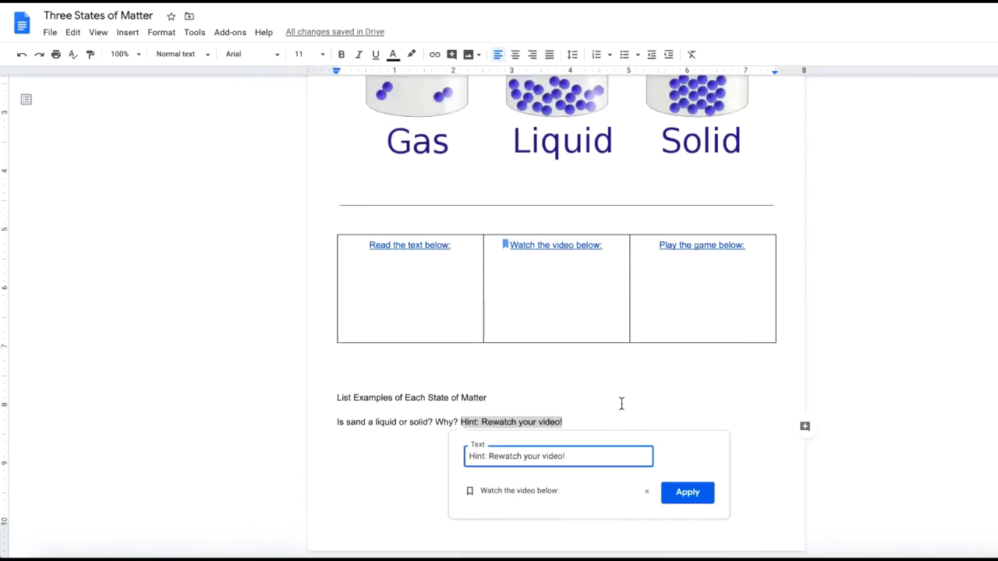
left_click(687, 494)
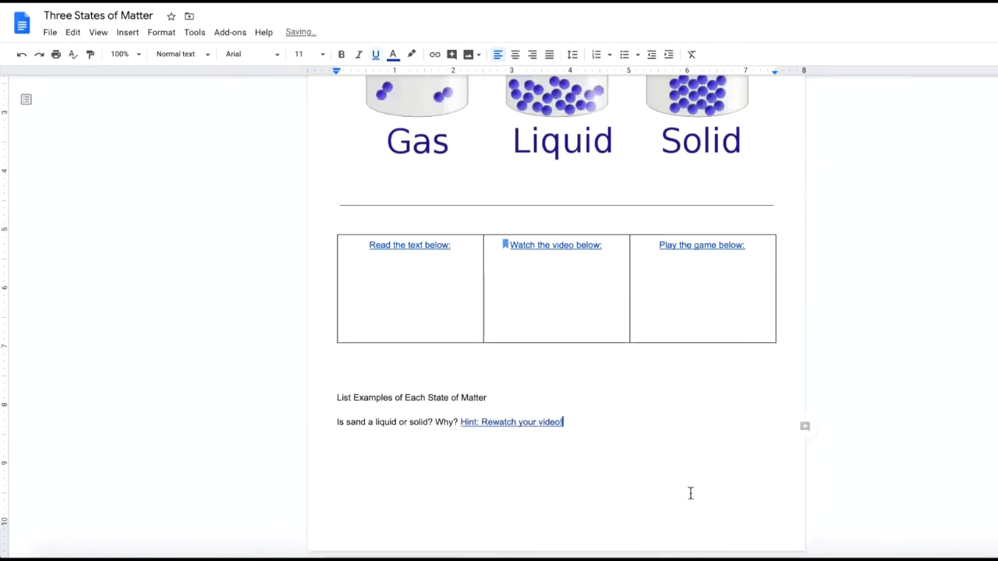
left_click(516, 419)
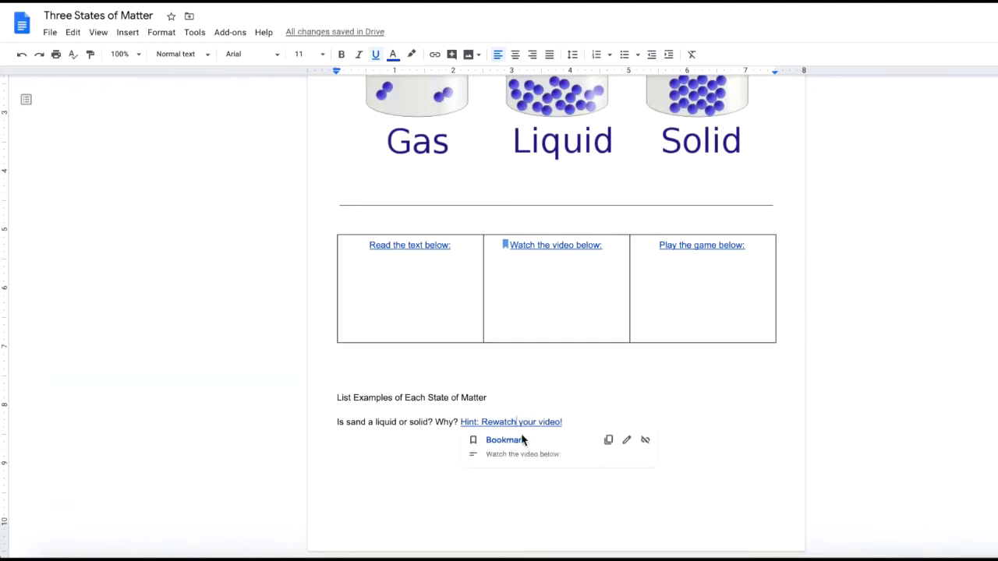
left_click(718, 399)
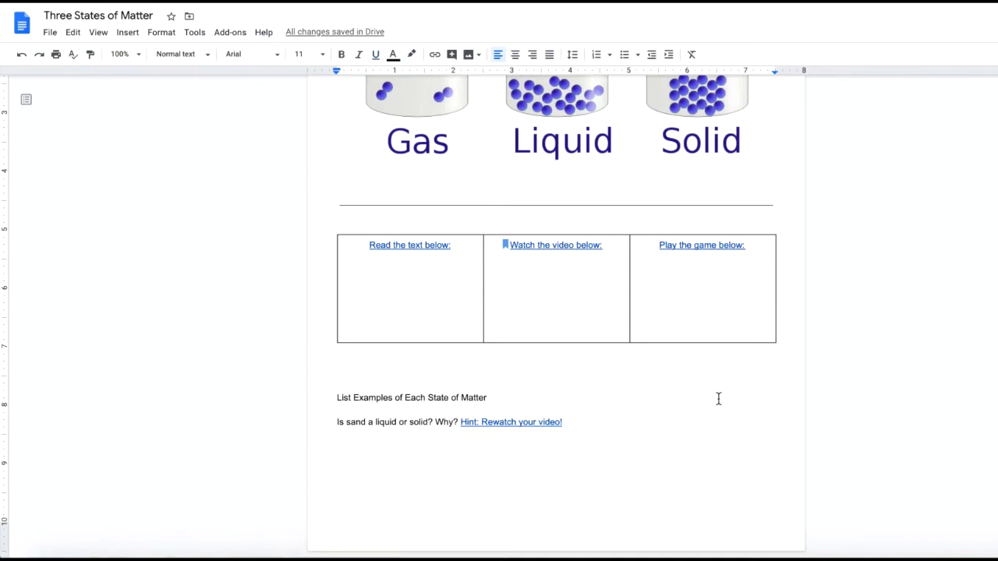
Step: View the blank canvas for a new drawing and close it without adding anything
scroll(718, 399, "up", 2)
scroll(718, 398, "down", 2)
scroll(718, 398, "up", 2)
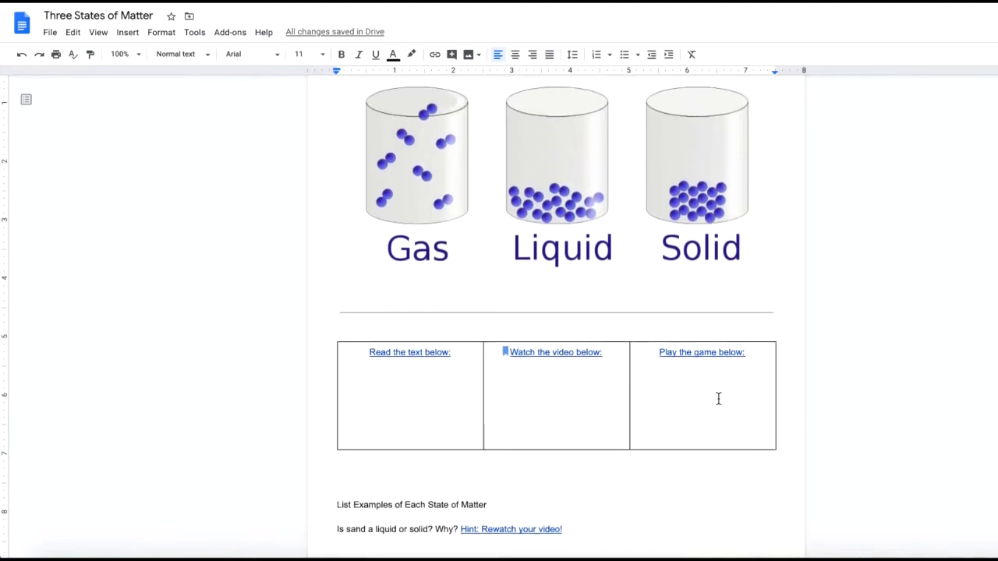
scroll(718, 398, "up", 1)
left_click(127, 32)
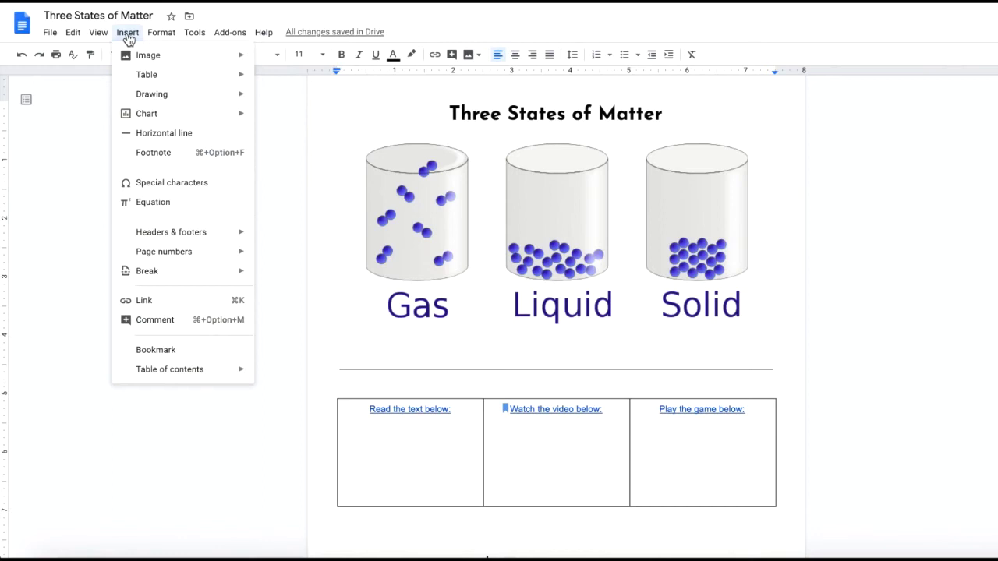
mouse_move(148, 94)
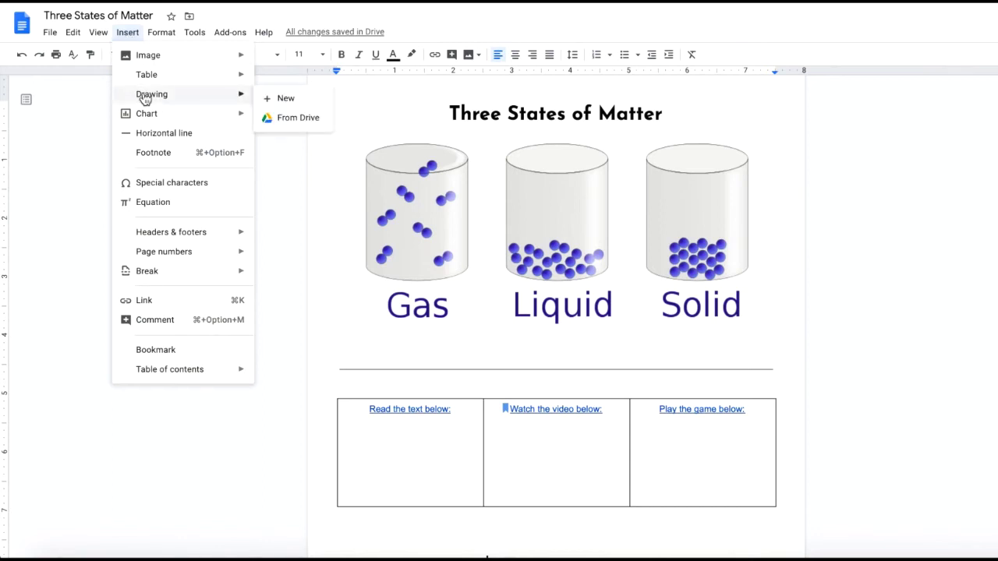
left_click(285, 99)
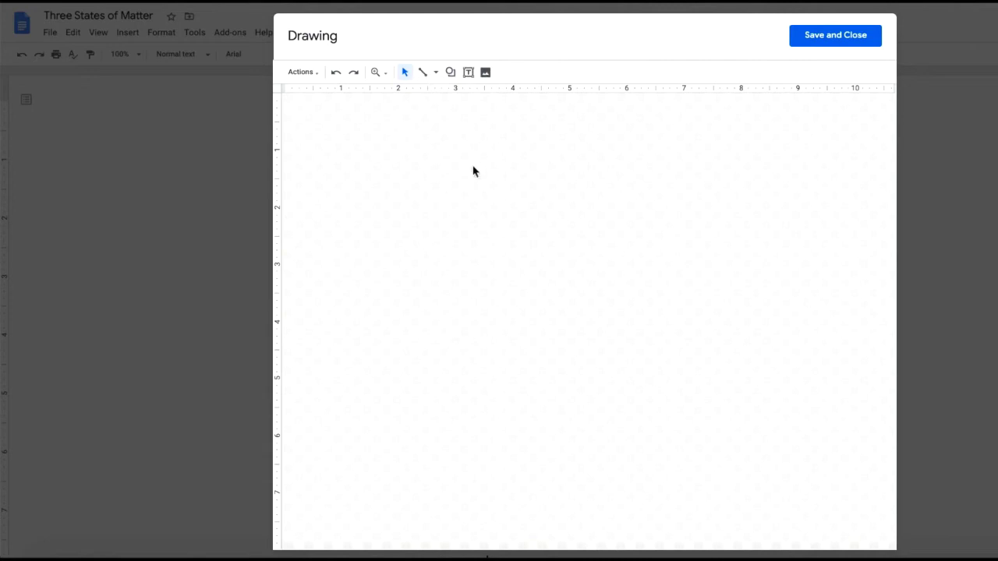
left_click(835, 36)
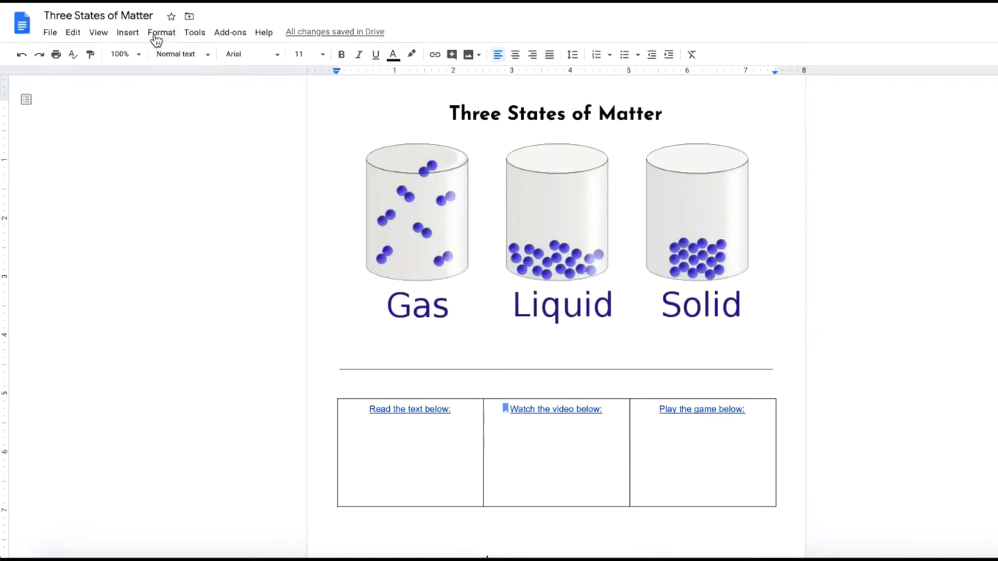
Step: Open Explore to view the topics and images it suggests for the document
left_click(195, 34)
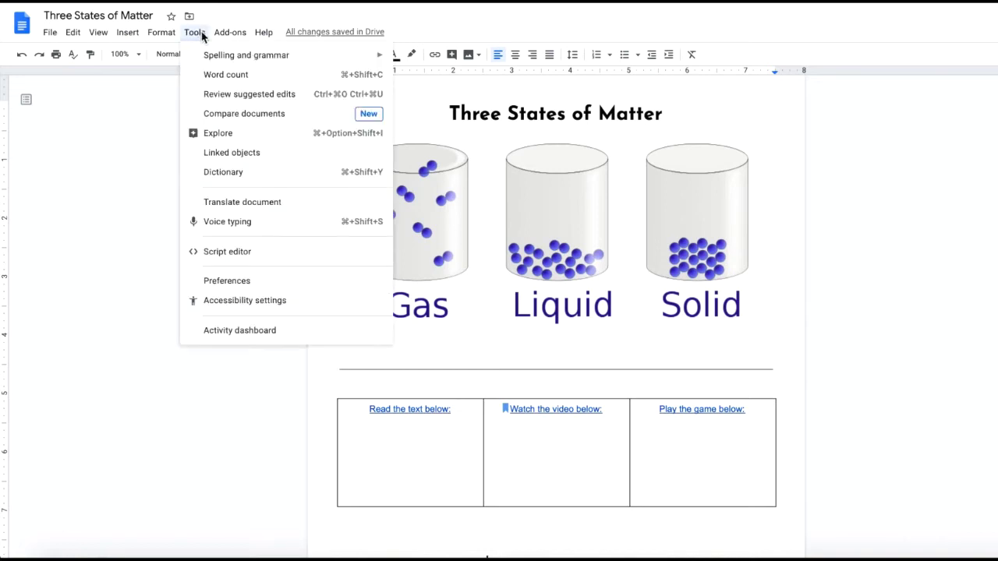
mouse_move(212, 60)
left_click(237, 134)
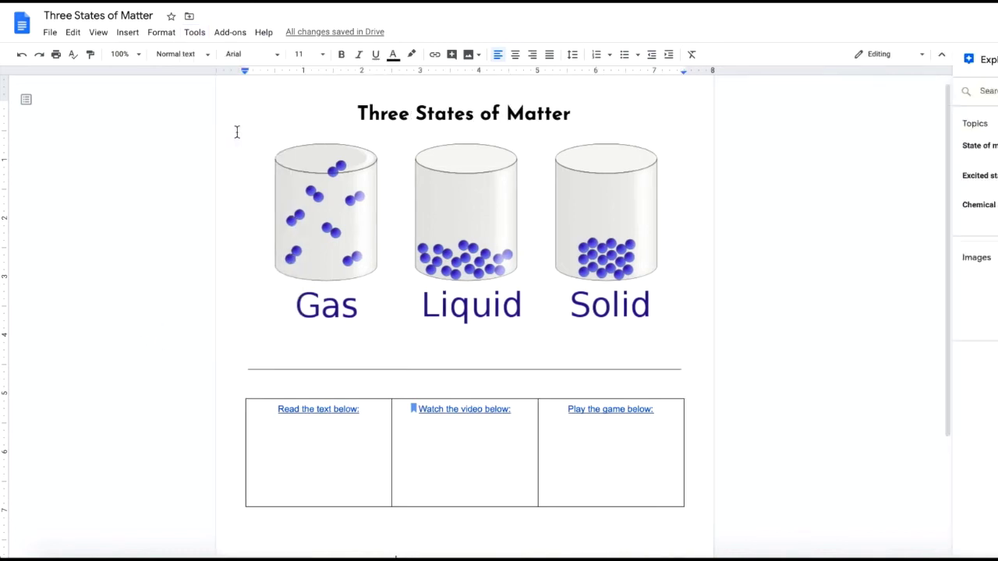
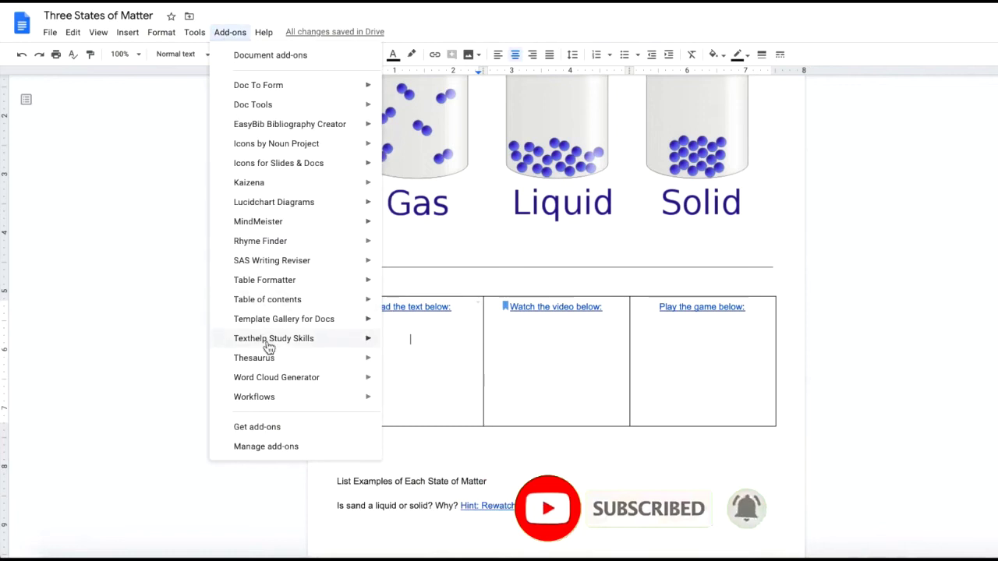
Step: Start the Icons for Slides & Docs add-on and browse its most popular icons
mouse_move(308, 169)
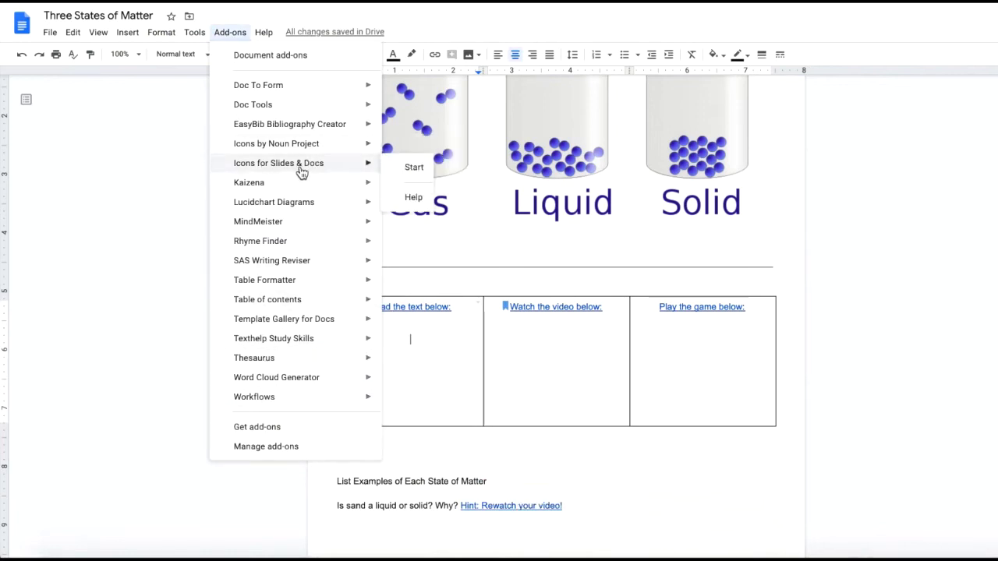
left_click(406, 169)
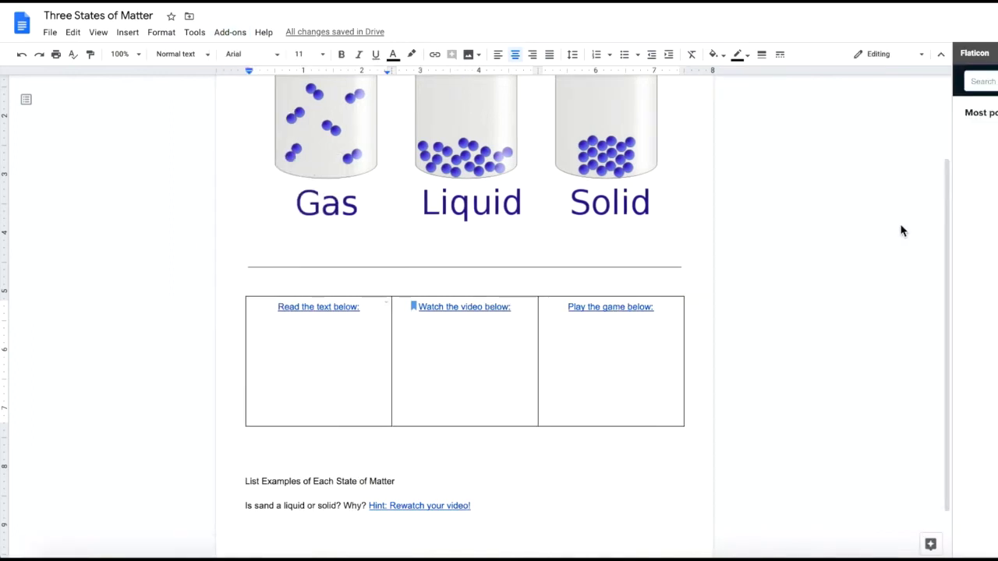
scroll(993, 401, "down", 4)
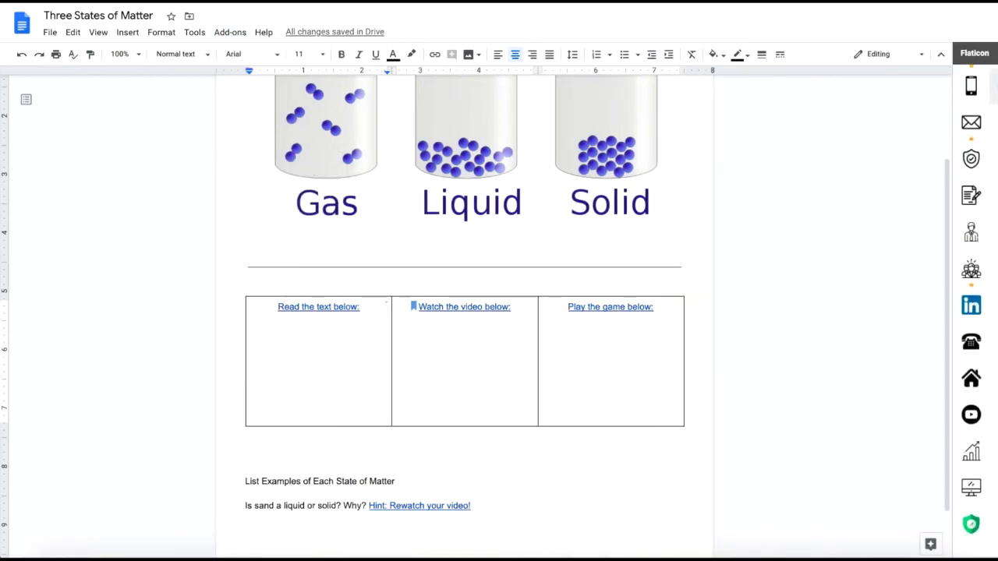
scroll(974, 312, "up", 4)
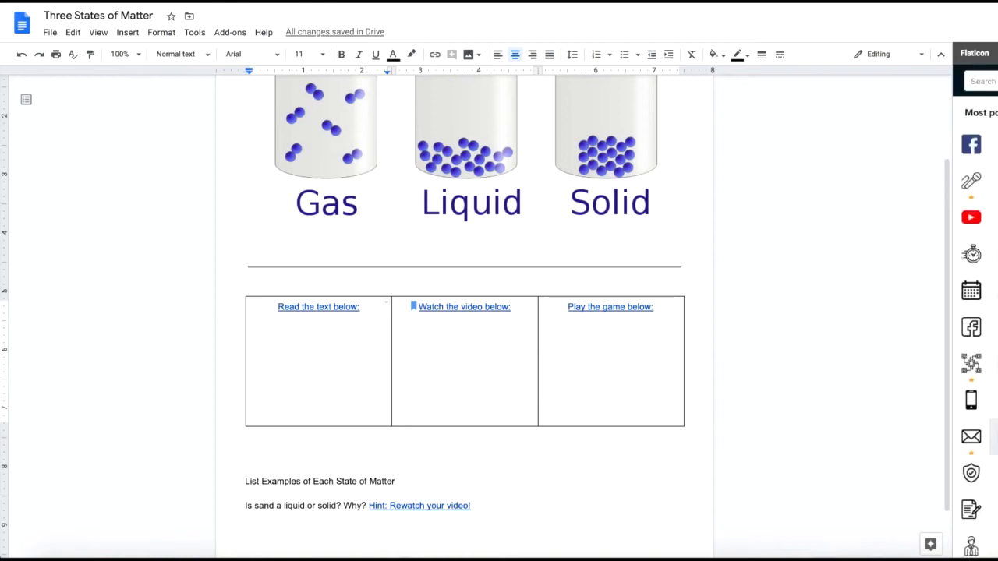
Step: Search the icons for "book" and insert the open book with text lines below the heading "Read the text below:"
left_click(373, 312)
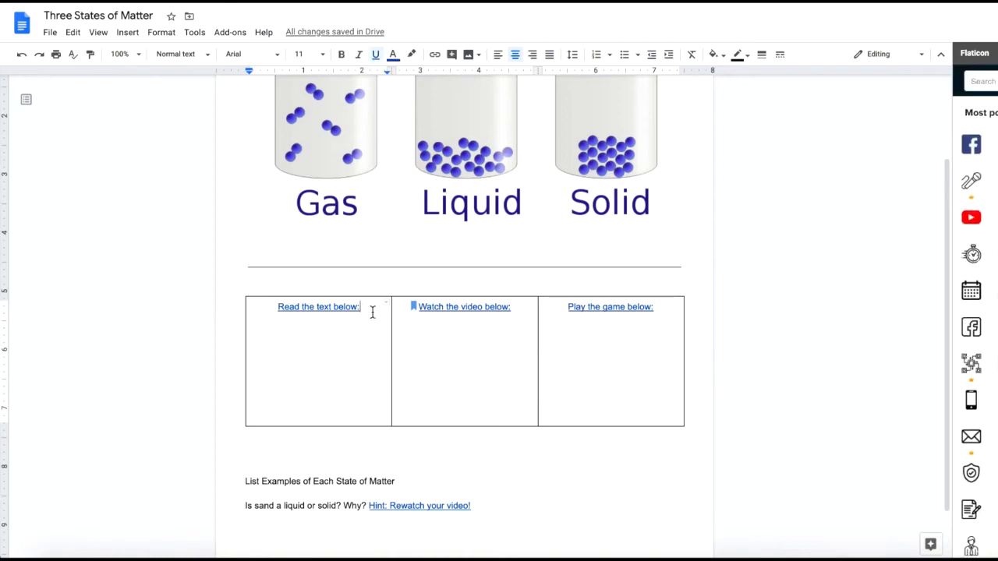
key("Return")
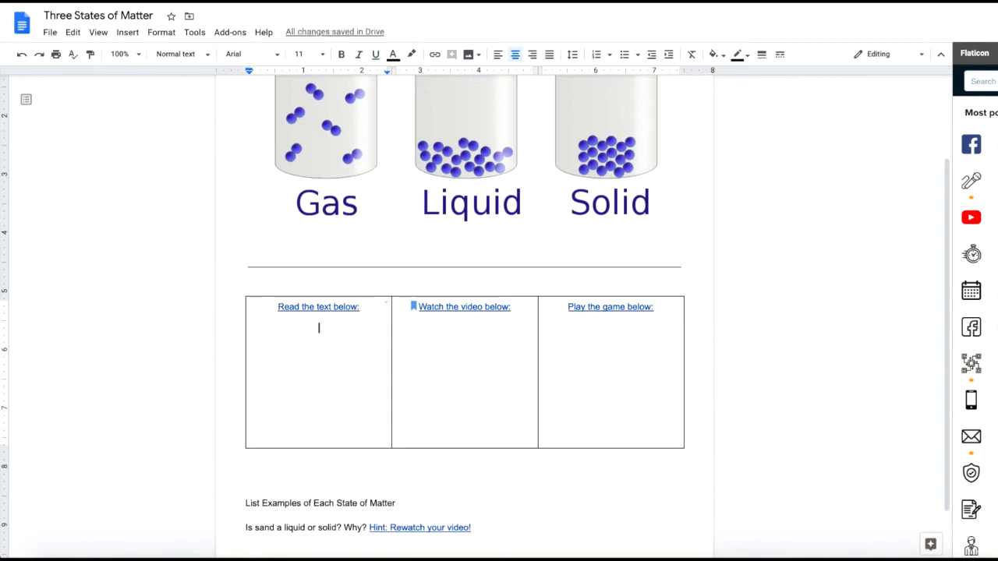
left_click(984, 81)
type("book")
key("Return")
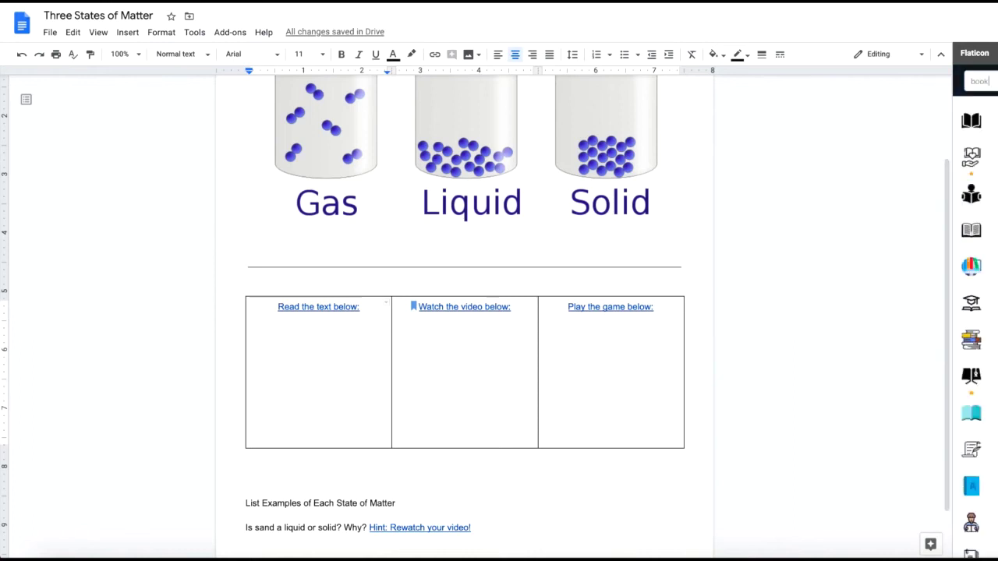
left_click(967, 237)
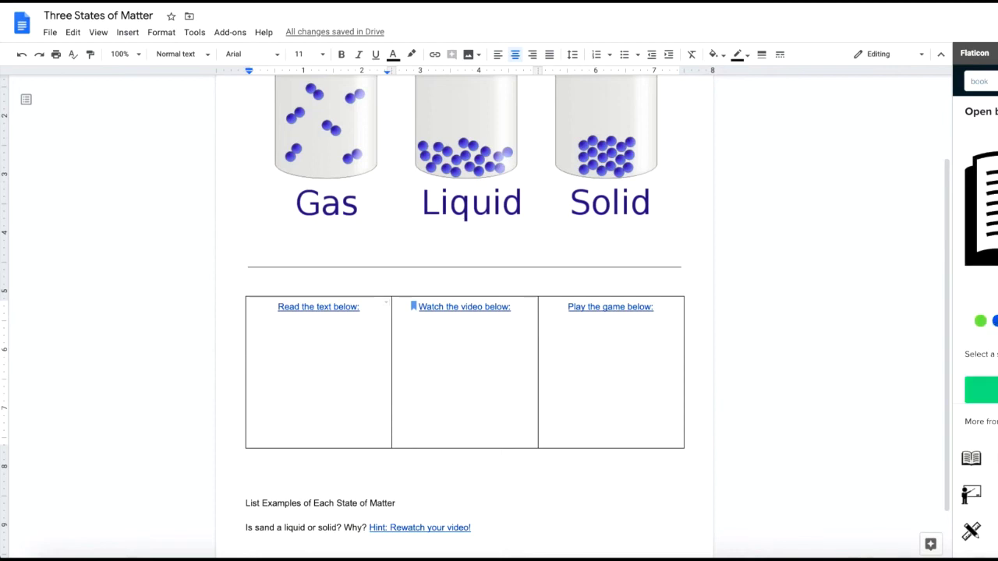
left_click(991, 389)
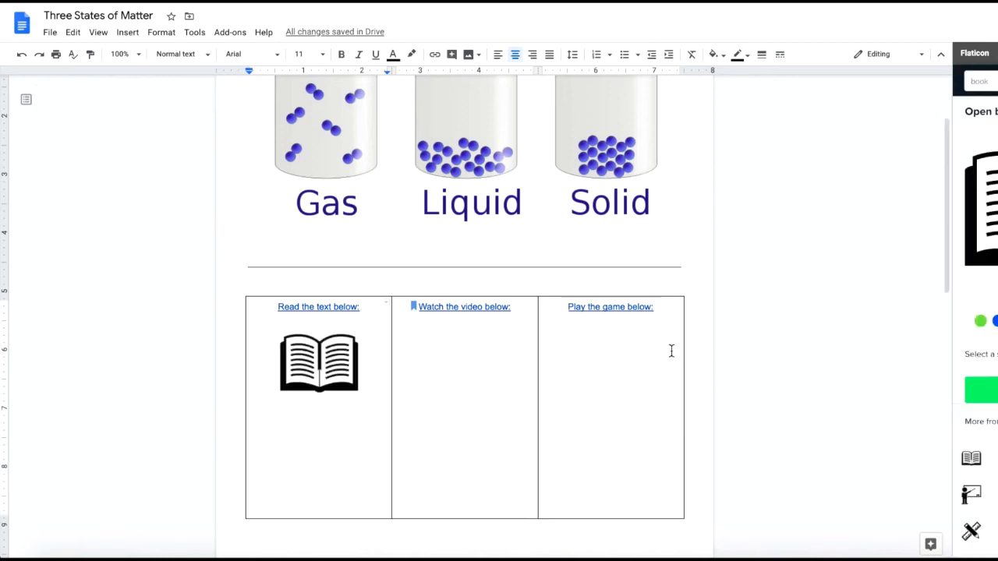
Step: Remove the blank lines beneath the book icon in its table cell
left_click(354, 343)
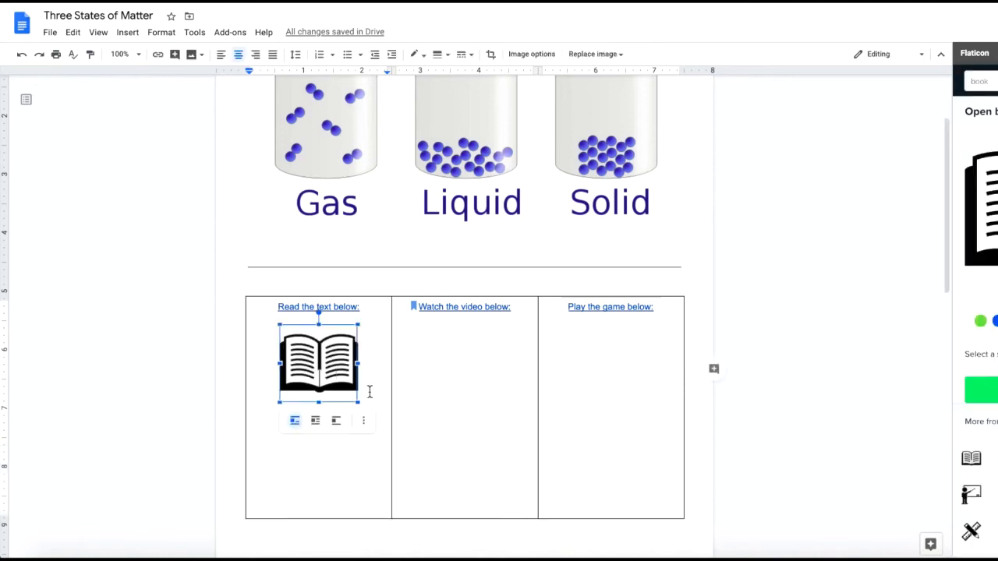
left_click(345, 500)
key("BackSpace")
key("BackSpace")
key("BackSpace")
key("BackSpace")
key("BackSpace")
key("BackSpace")
key("BackSpace")
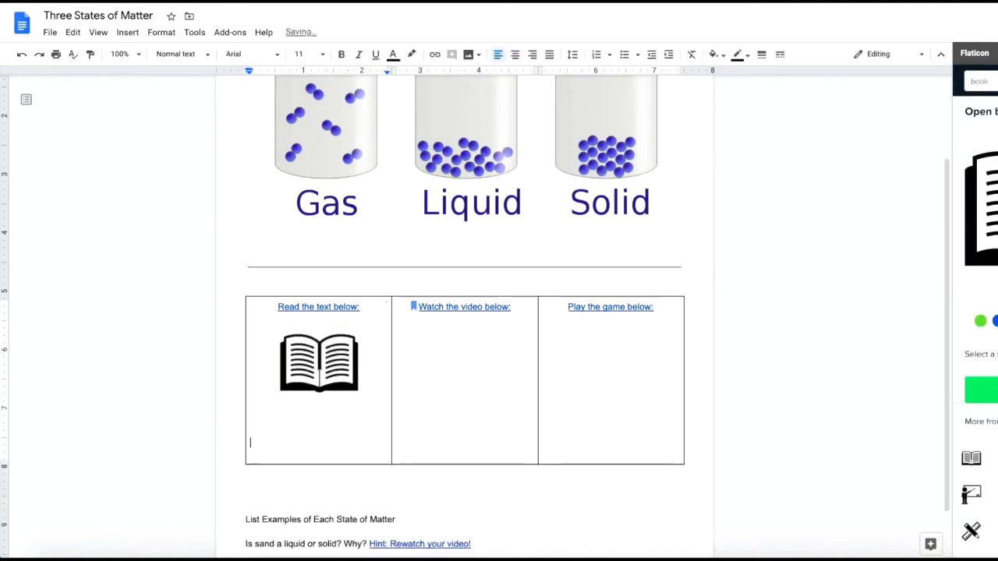
key("BackSpace")
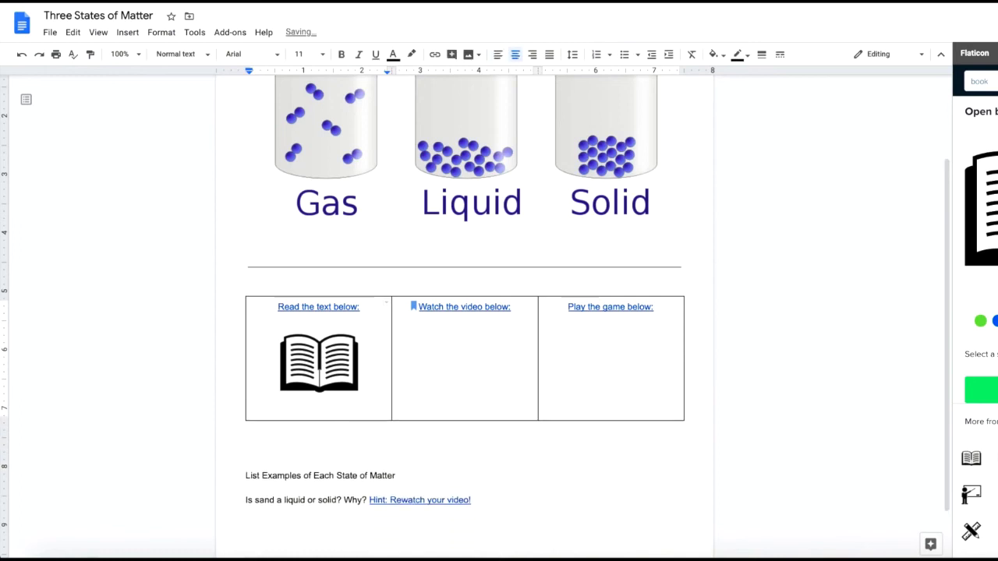
Step: Search the icons for "video" and insert the outlined YouTube icon in red below "Watch the video below:", ticking its style search option
left_click(444, 338)
left_click(523, 307)
key("Return")
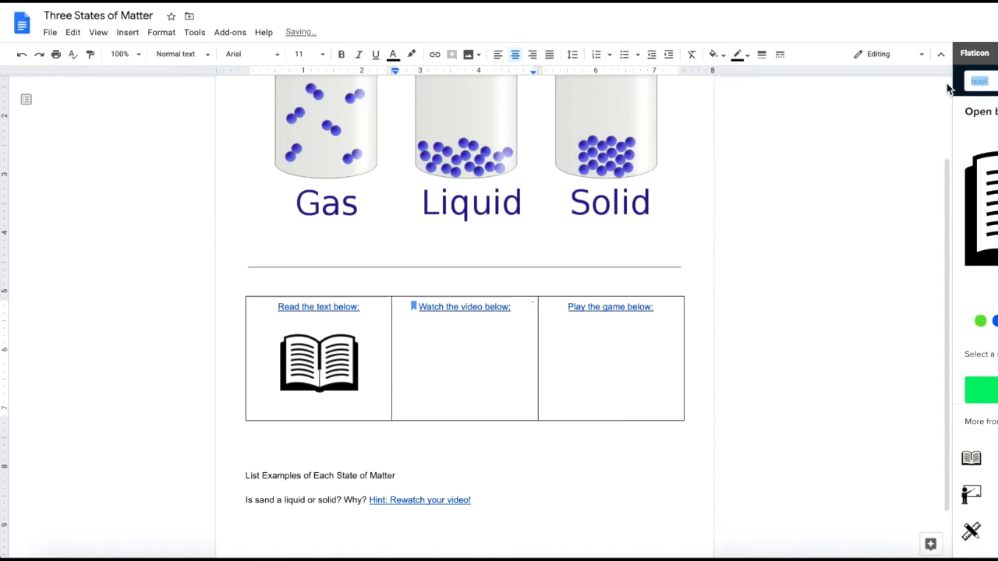
key("Return")
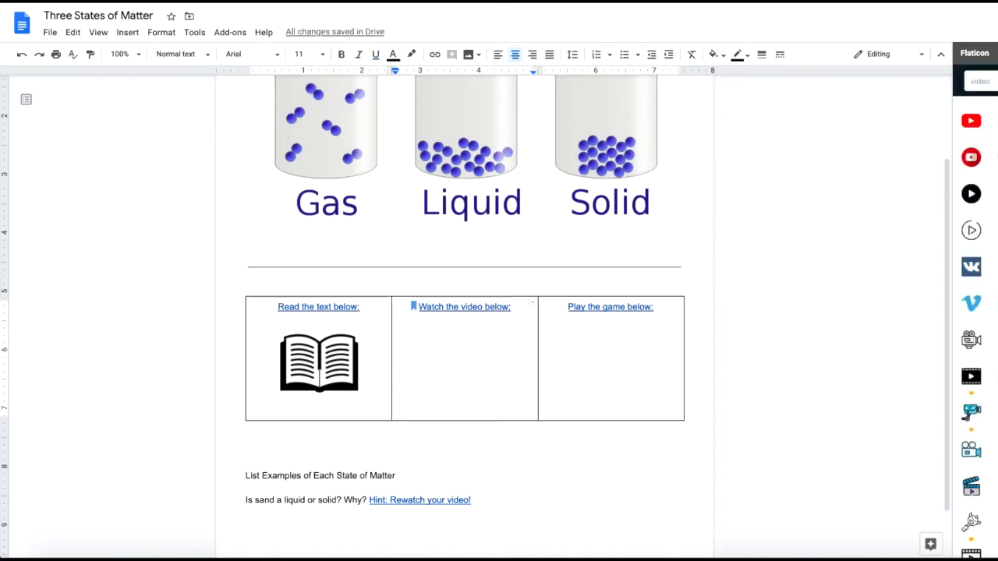
left_click(997, 193)
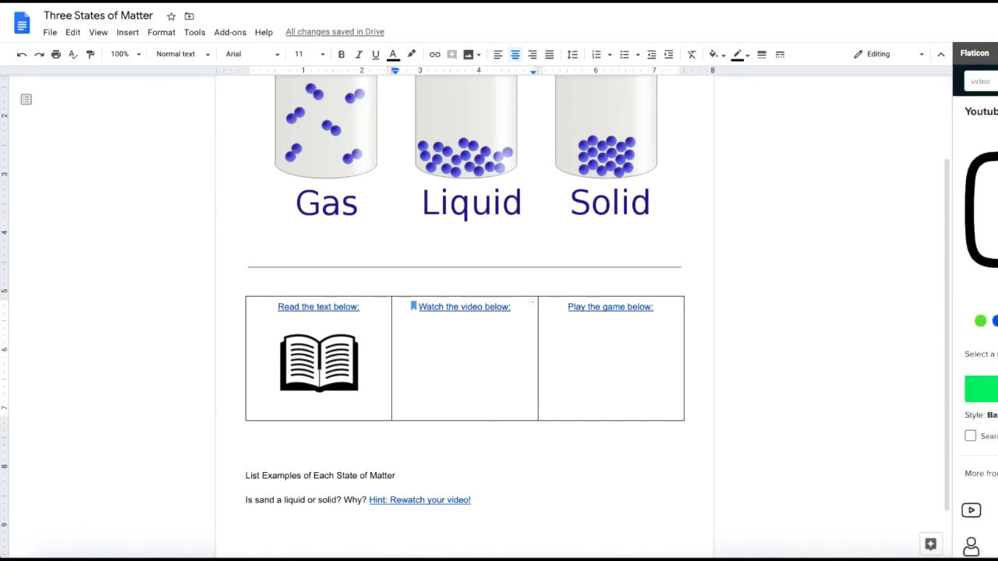
left_click(996, 320)
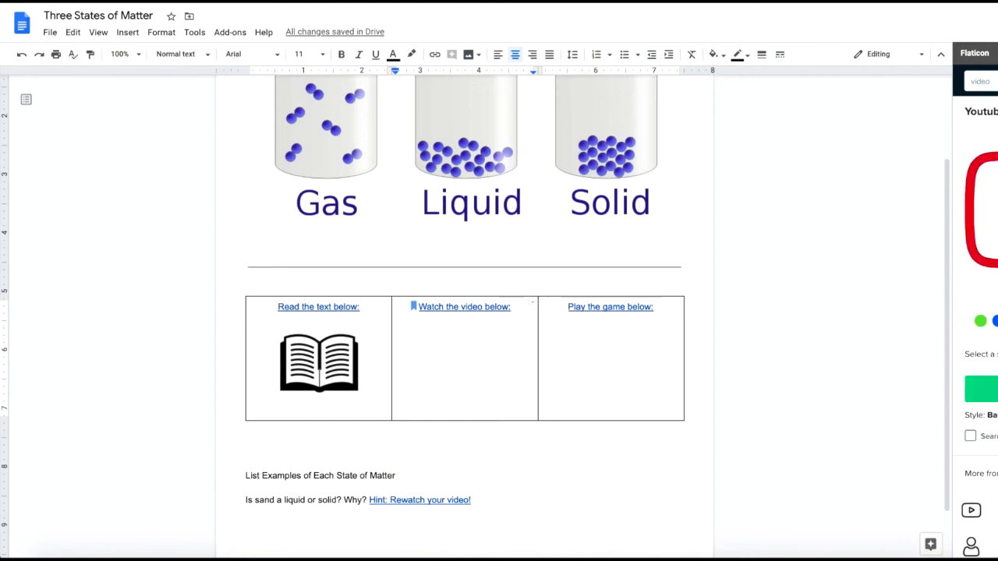
left_click(971, 436)
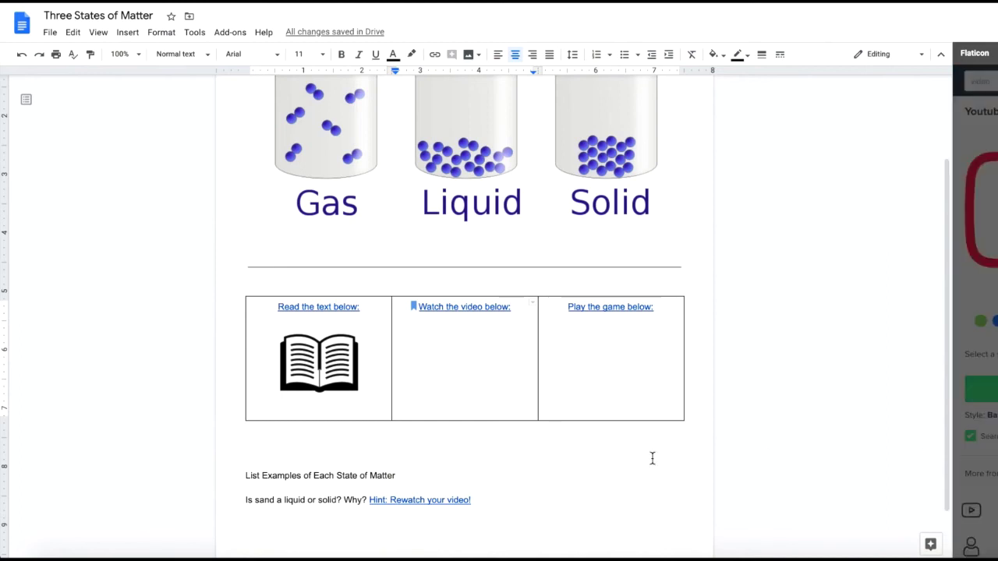
Step: Search the icons for "game" and insert the outlined game controller in blue below the heading "Play the game below:"
left_click(670, 312)
key("Return")
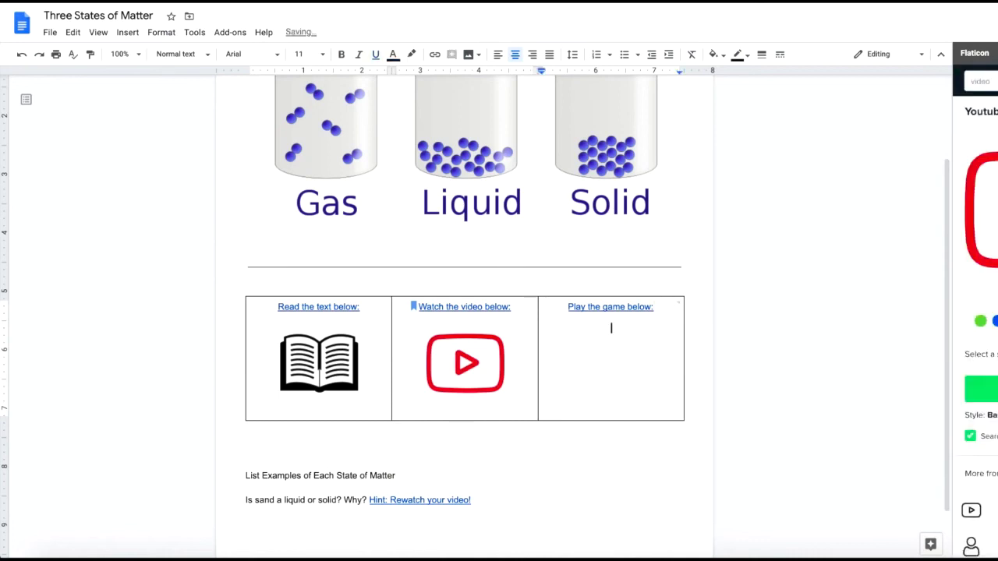
key("BackSpace")
key("BackSpace")
key("BackSpace")
key("BackSpace")
key("BackSpace")
type("game")
key("Return")
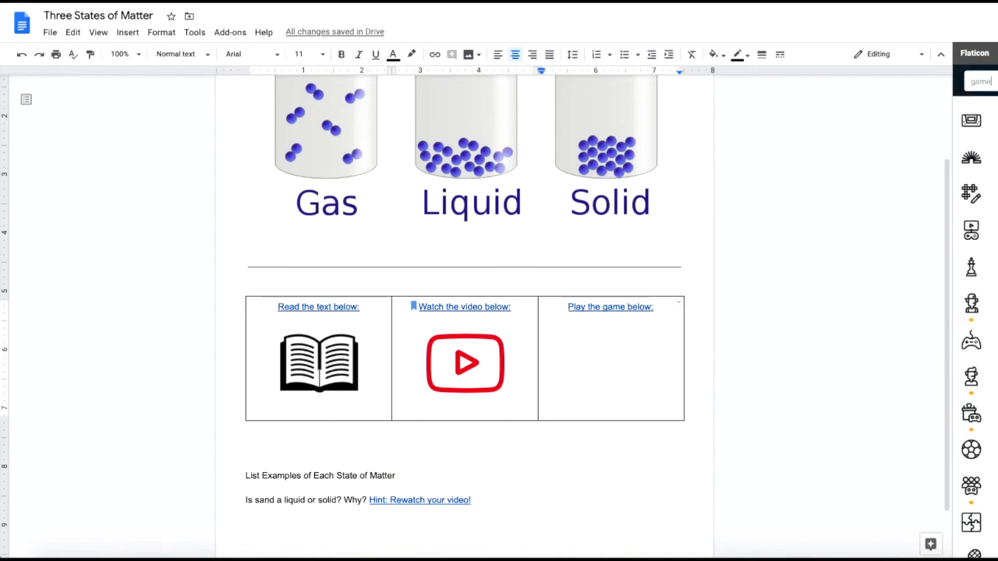
left_click(994, 121)
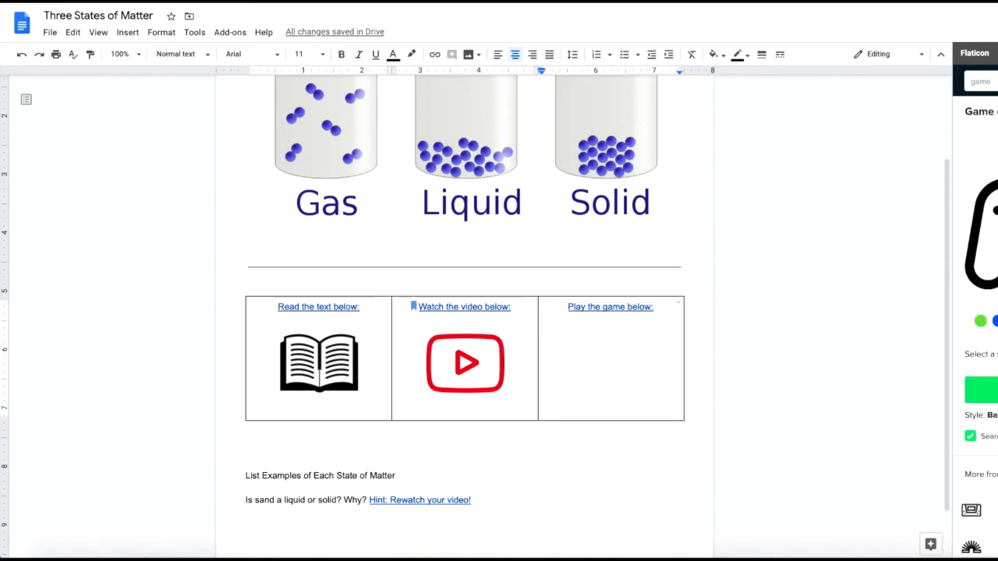
left_click(996, 323)
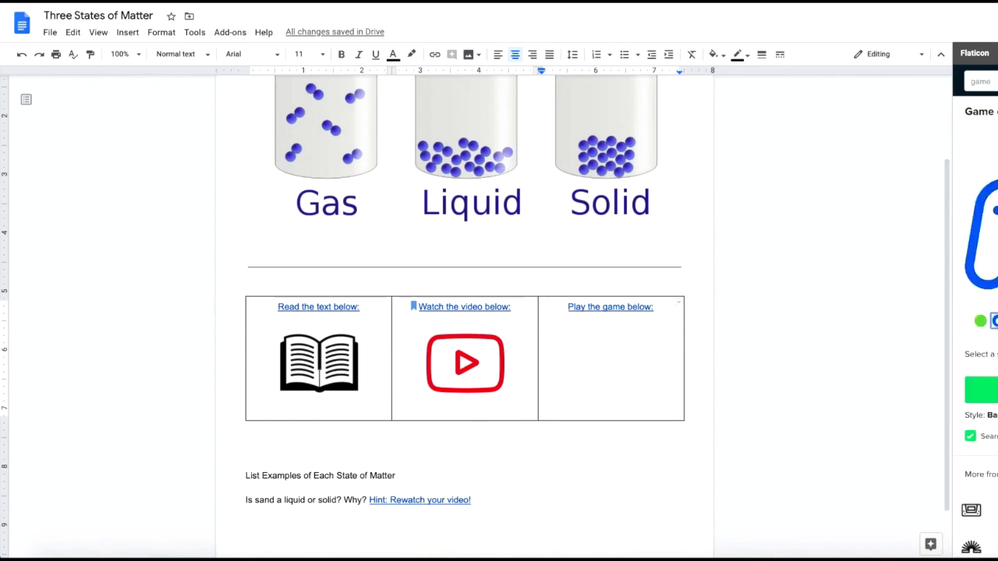
left_click(996, 390)
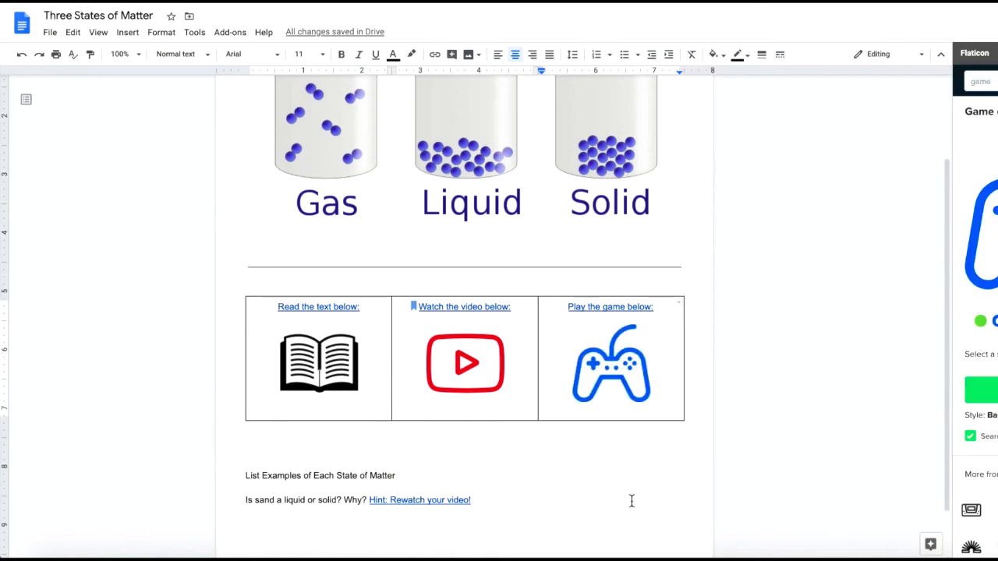
Step: Close the icons add-on and remove the extra blank space above "List Examples of Each State of Matter"
scroll(622, 464, "down", 1)
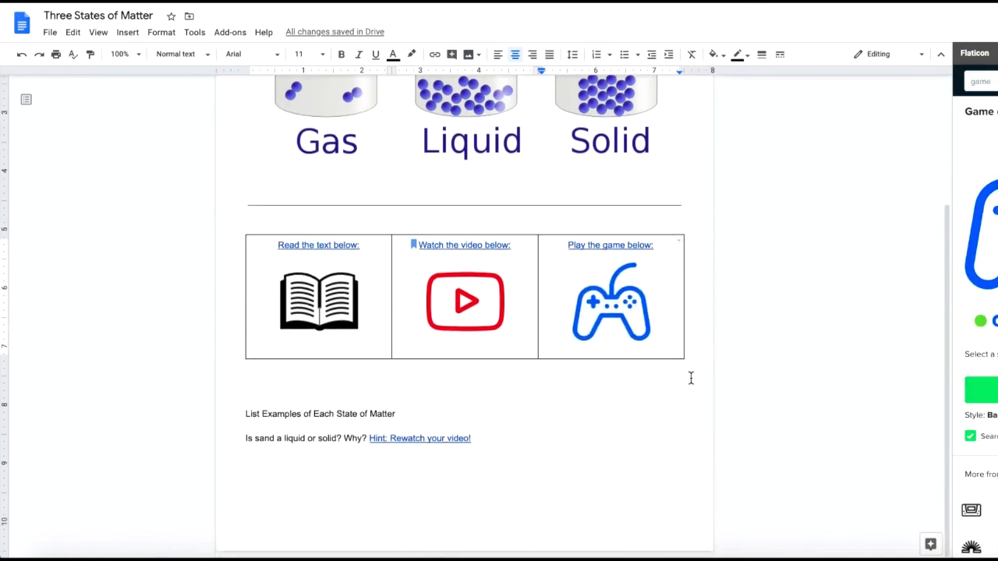
left_click(997, 53)
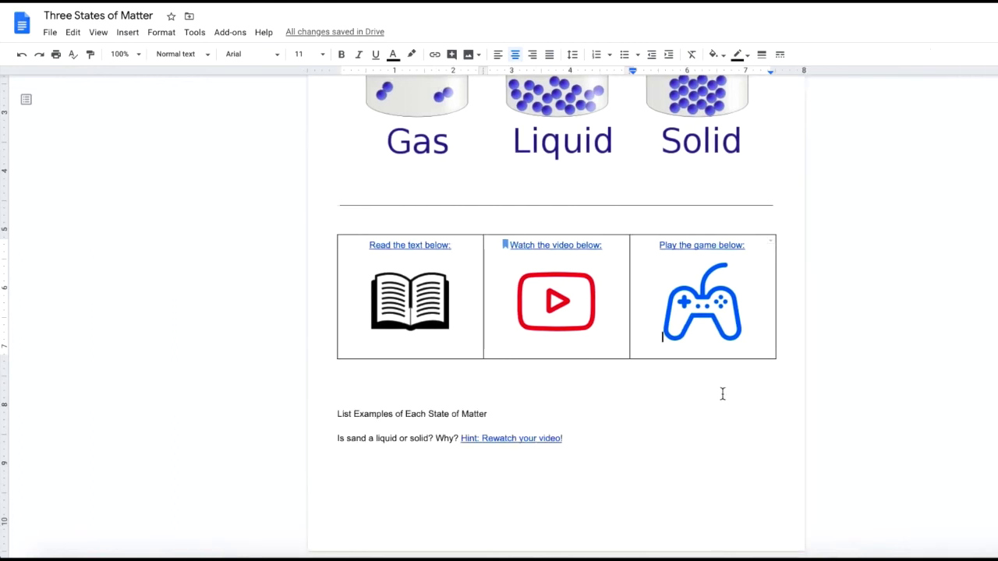
left_click(783, 364)
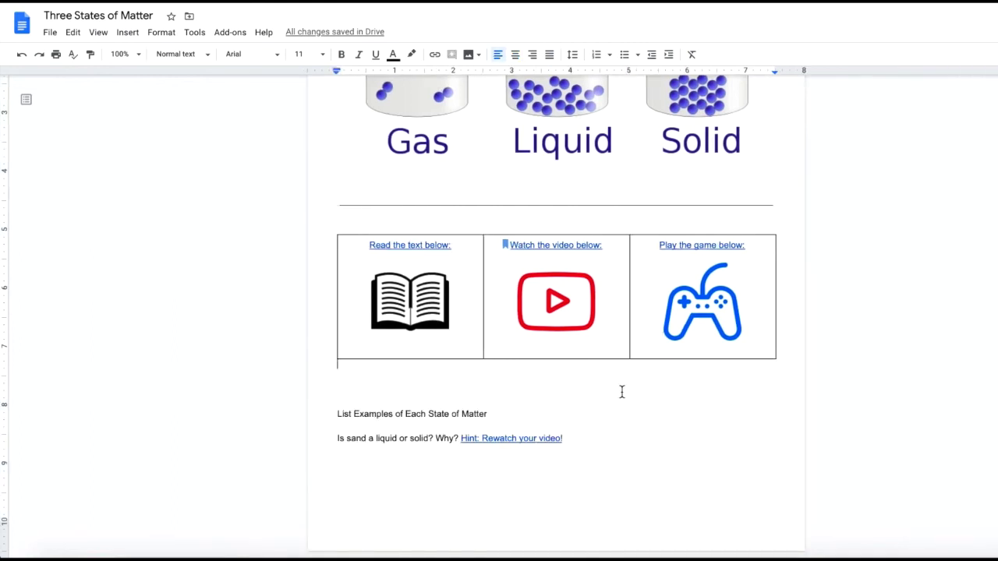
left_click(338, 414)
key("BackSpace")
key("BackSpace")
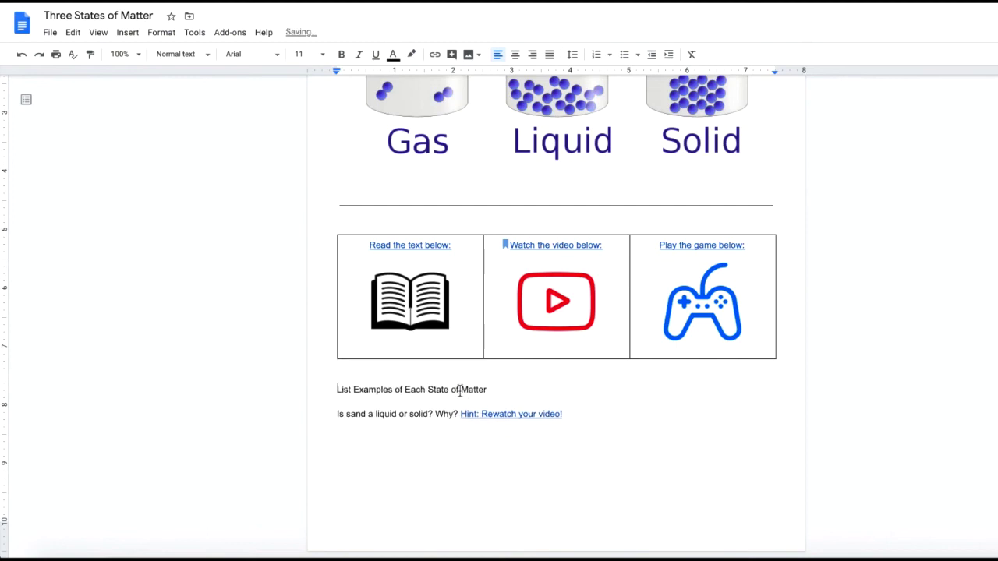
Step: Examine the image options available for the book icon
left_click(449, 308)
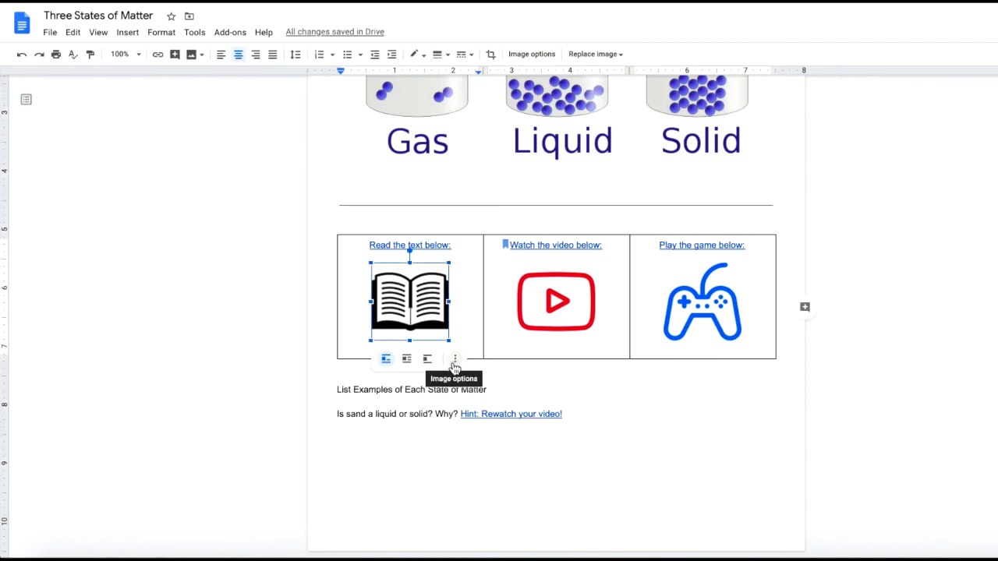
double_click(411, 304)
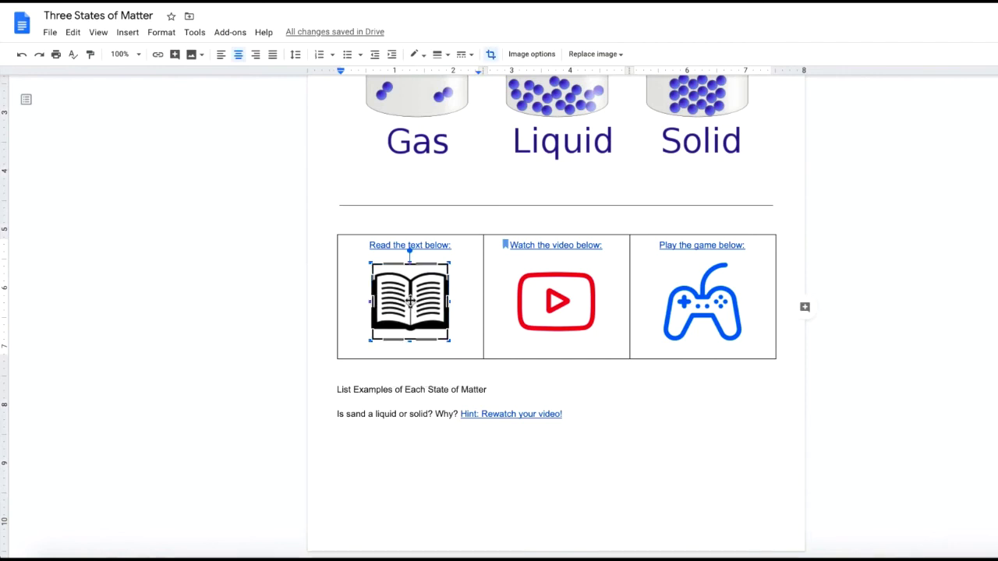
left_click(461, 285)
left_click(410, 311)
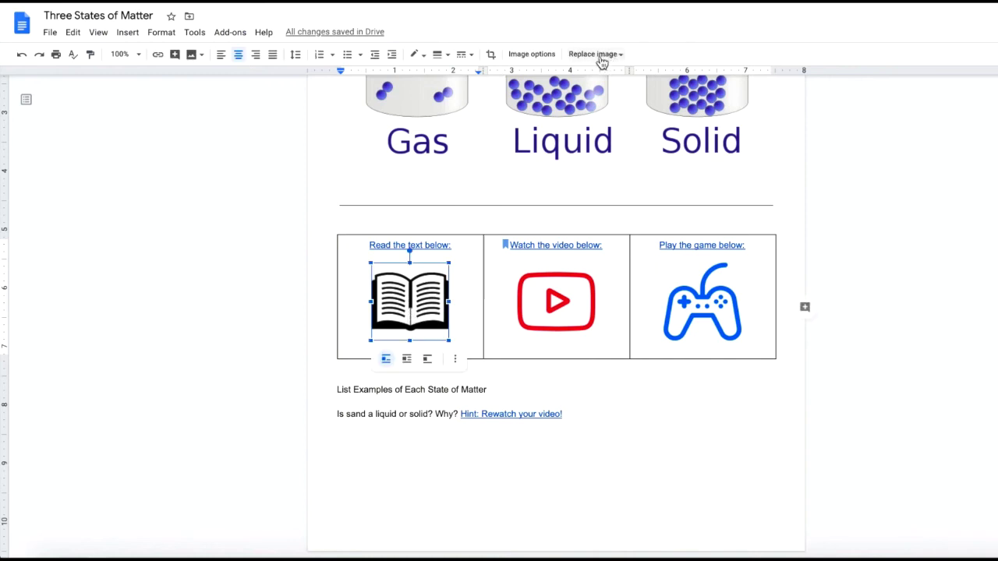
left_click(545, 56)
left_click(926, 253)
Step: Review the whole lesson document, from the title and states of matter picture to the icon table and questions
scroll(926, 254, "up", 1)
scroll(693, 339, "up", 3)
scroll(693, 340, "down", 3)
scroll(693, 339, "up", 3)
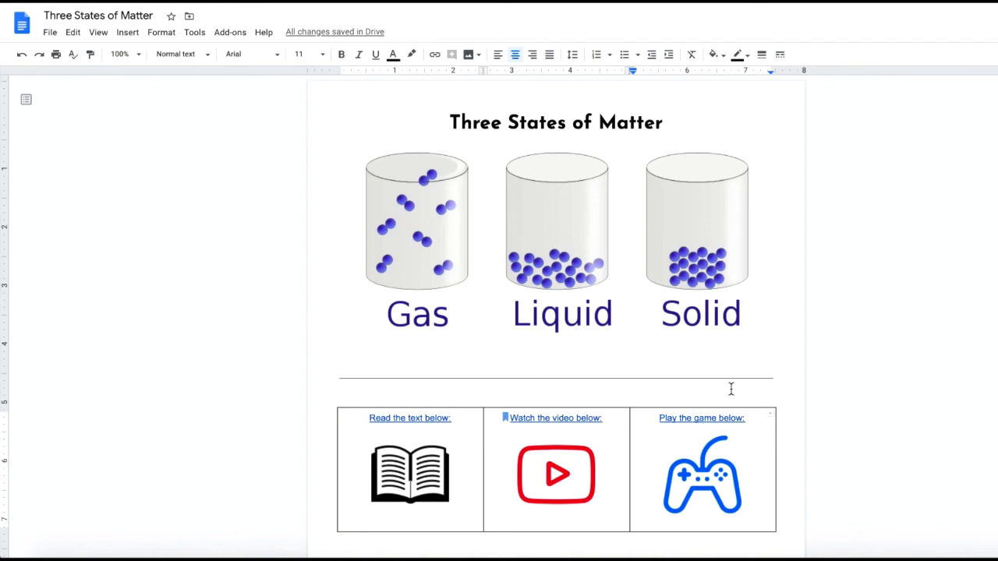
scroll(732, 388, "down", 2)
scroll(969, 190, "up", 2)
scroll(724, 312, "down", 2)
scroll(719, 318, "up", 1)
scroll(719, 317, "up", 2)
scroll(777, 261, "down", 2)
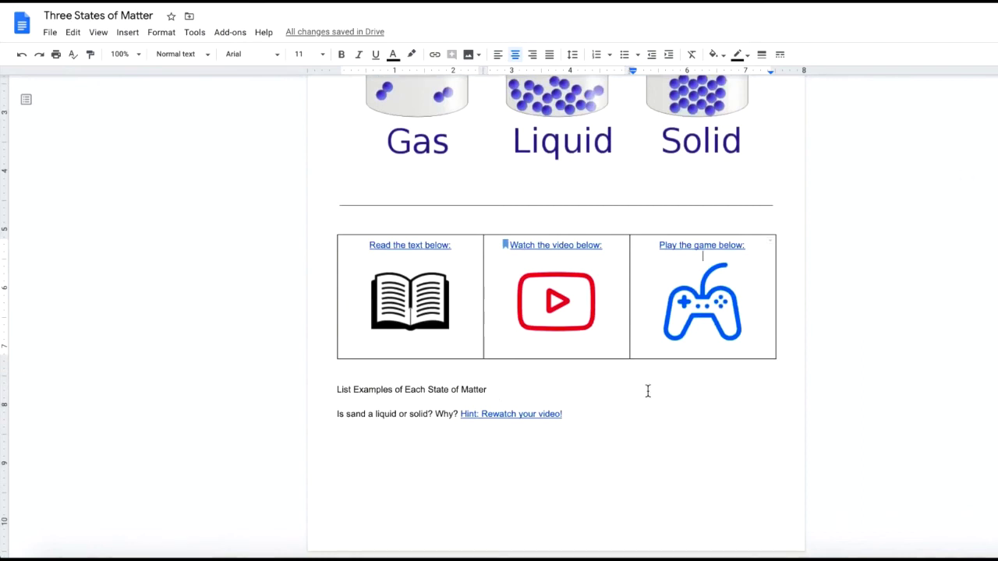
Step: Add the sample answer "I think sand is a solid beacuse...." on a new line below the sand question
left_click(580, 413)
key("Return")
type("I think sa")
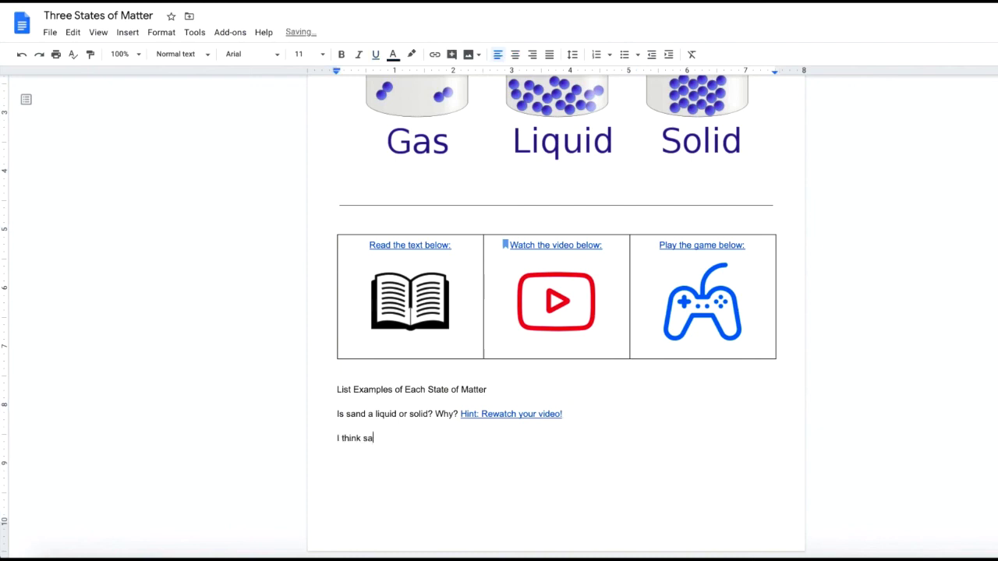
type("nd is a solid beacuse....")
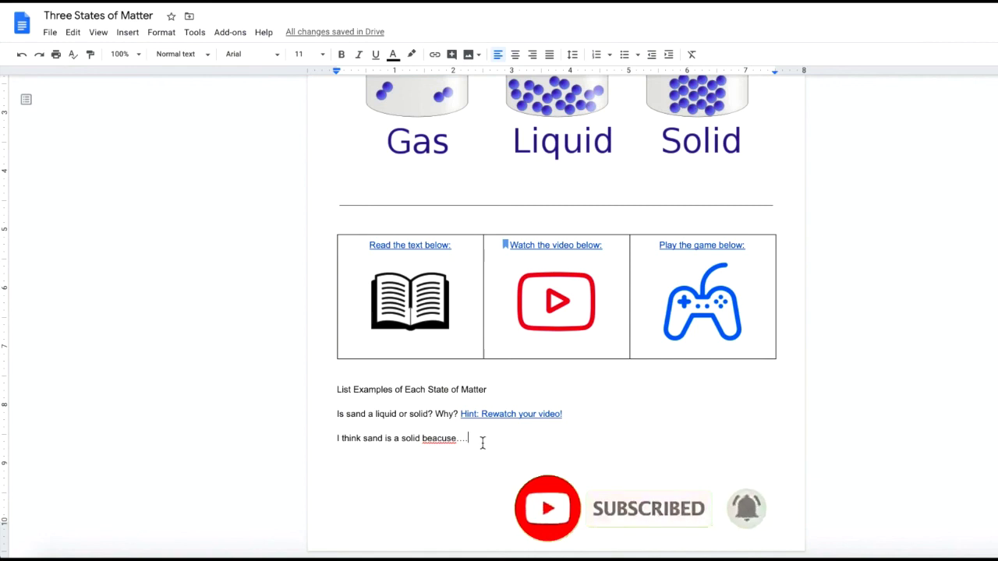
Step: Append "Think about...." as a suggested edit at the end of the sample answer about sand
type("Think")
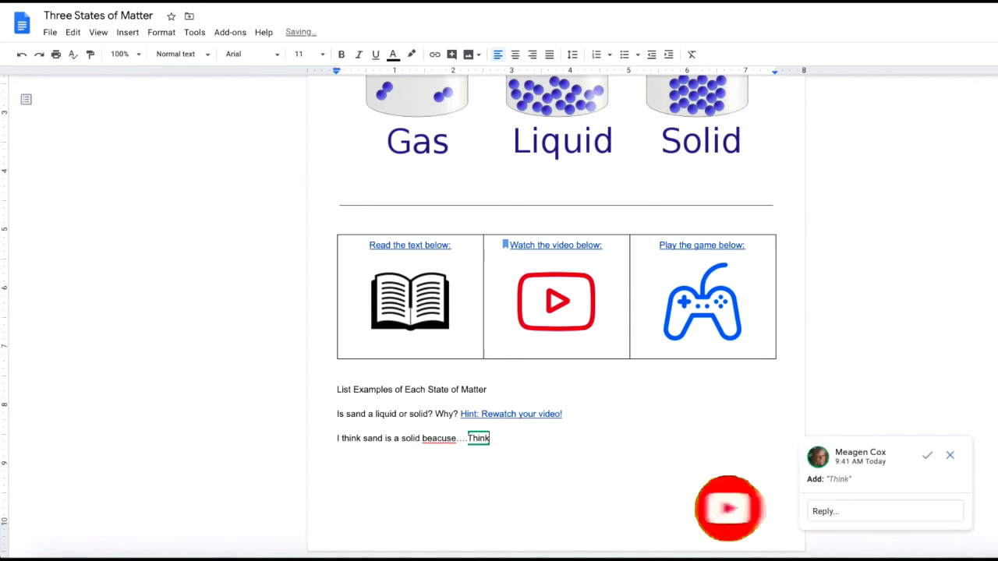
type(" about")
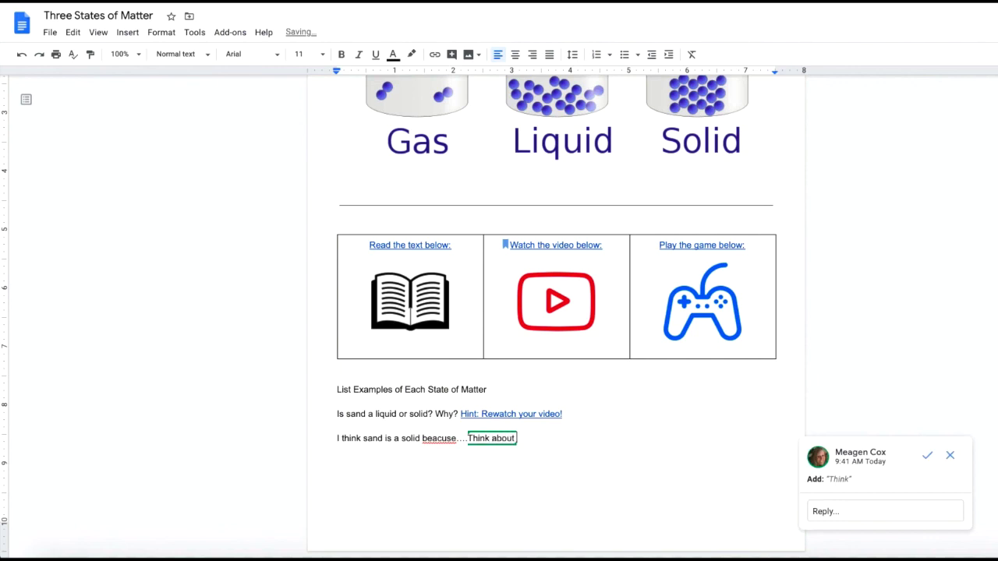
type("....")
Step: Suggest replacing "Matter" with "matter" in the line "List Examples of Each State of Matter"
left_click_drag(487, 390, 460, 392)
left_click(502, 394)
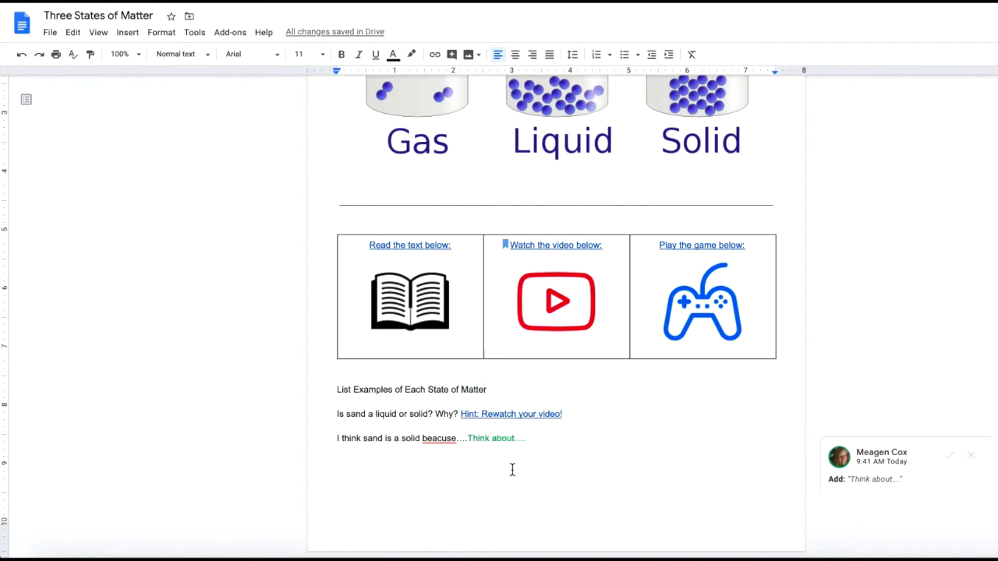
key("BackSpace")
key("BackSpace")
key("BackSpace")
key("BackSpace")
key("BackSpace")
key("BackSpace")
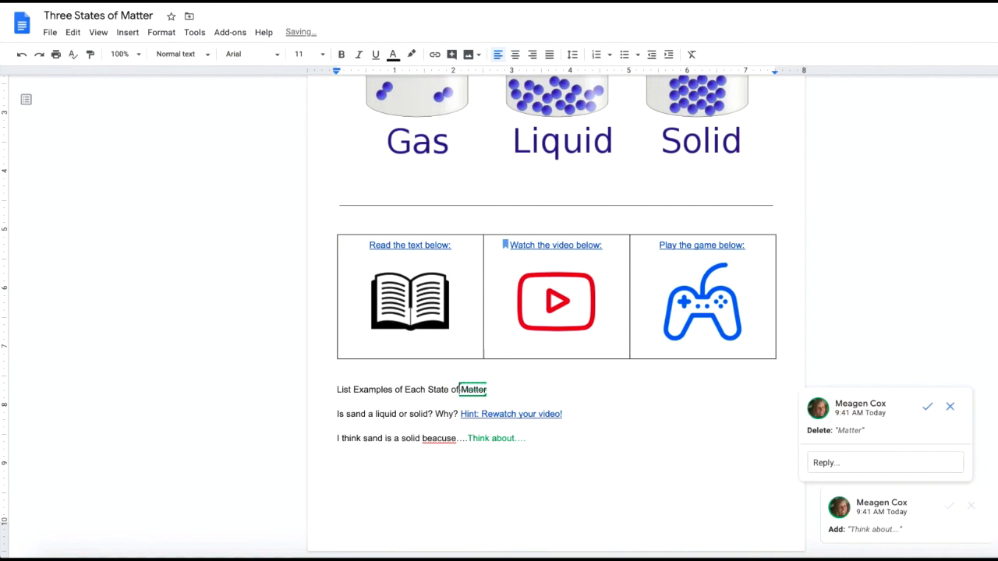
type("mater")
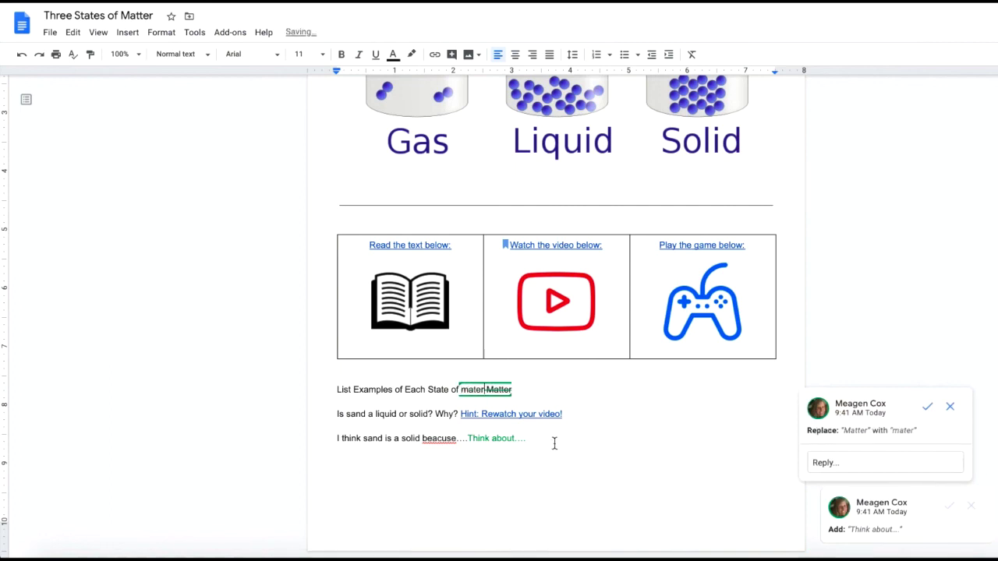
key("BackSpace")
key("BackSpace")
key("BackSpace")
type("tter")
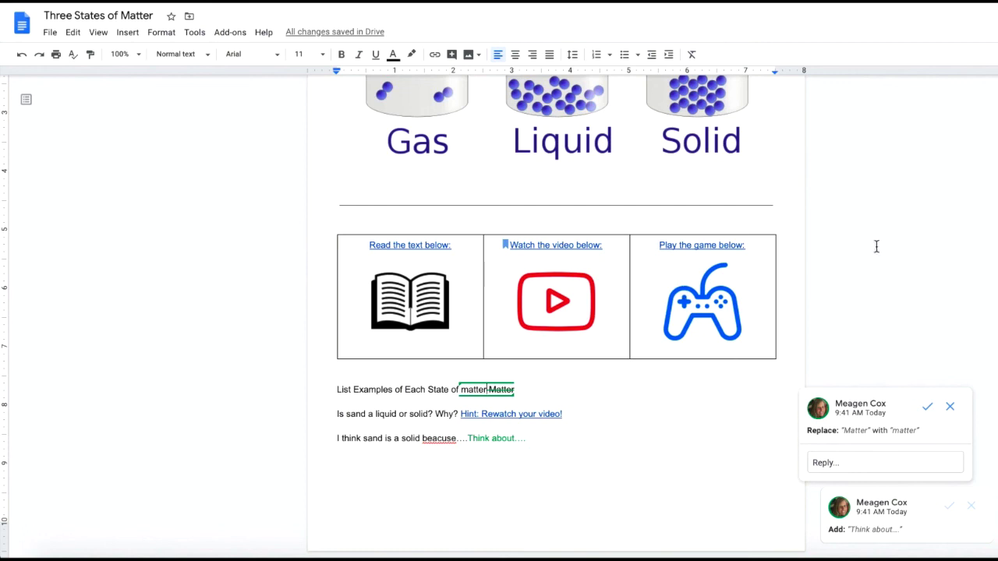
Step: Open the document's page setup settings
left_click(50, 32)
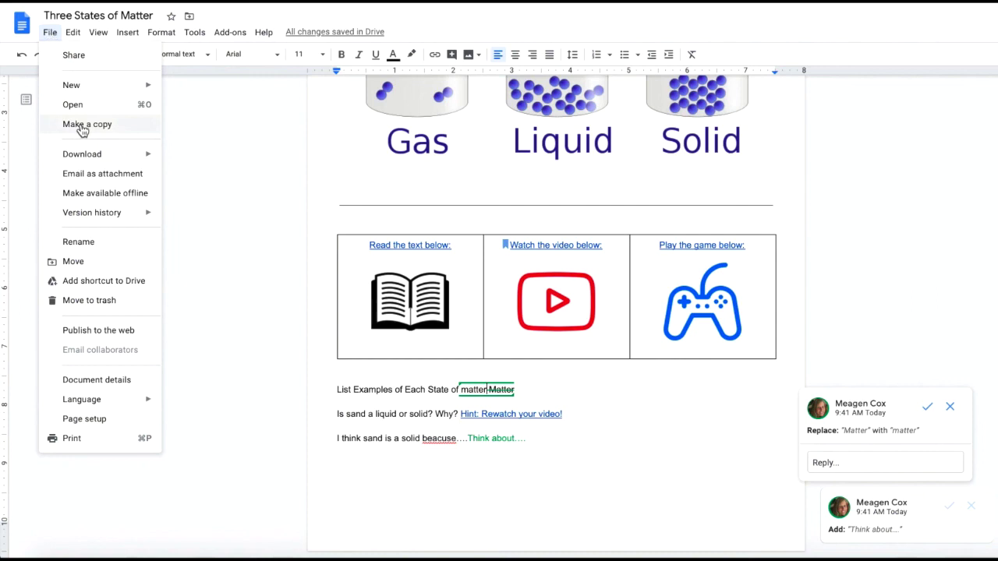
mouse_move(92, 158)
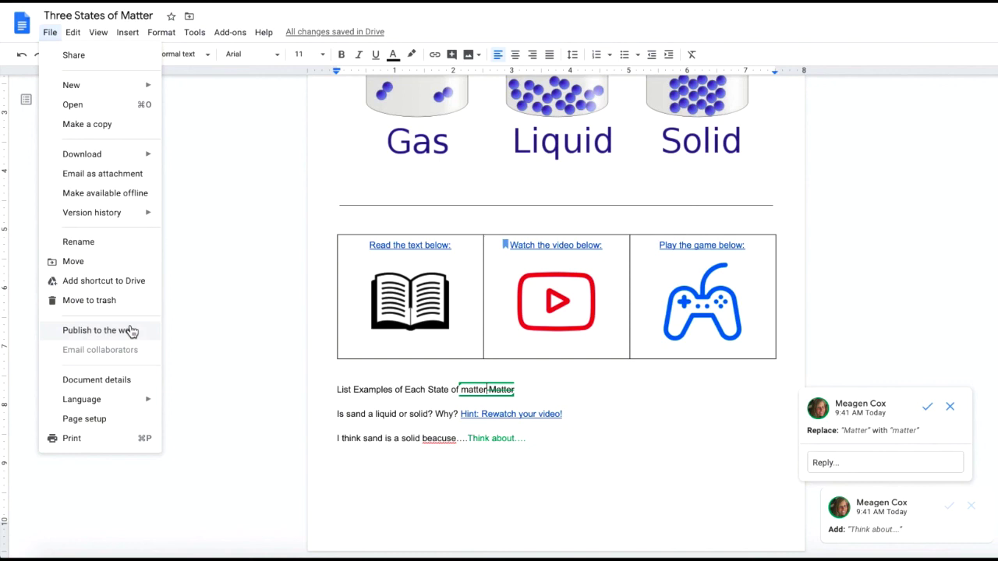
left_click(107, 421)
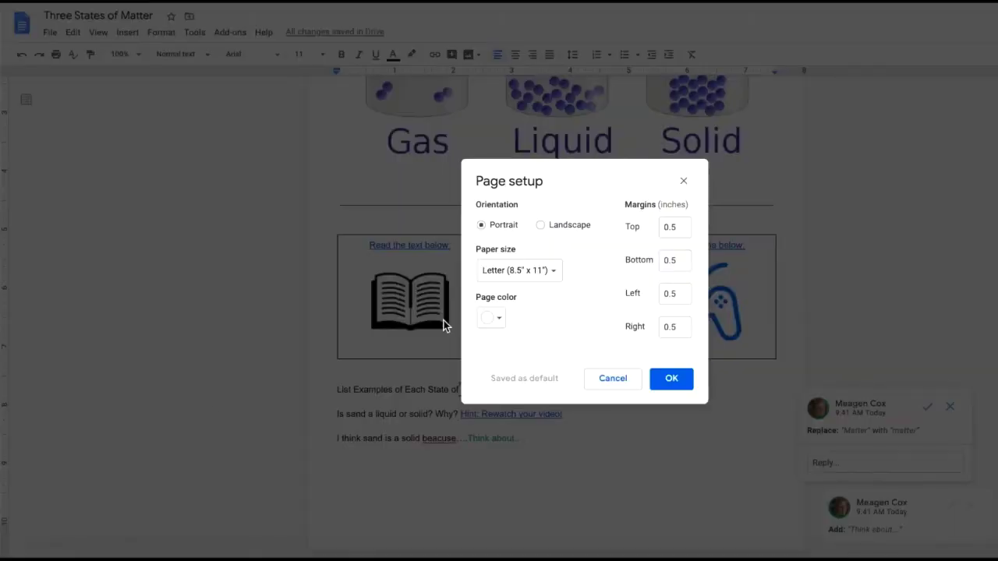